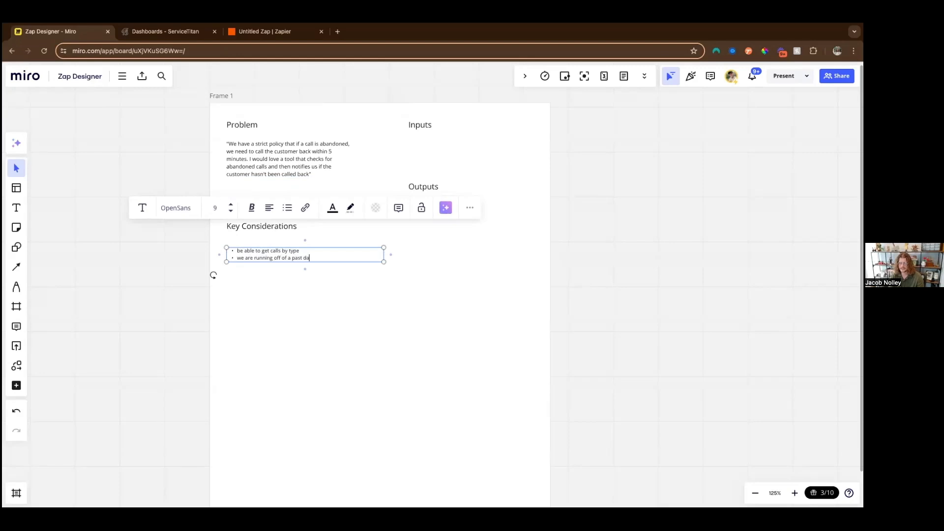
# Add the bullets "it is a small time window" and "need the ability to check calls in Servicetitan" to the Key Considerations list
pyautogui.press('Return')
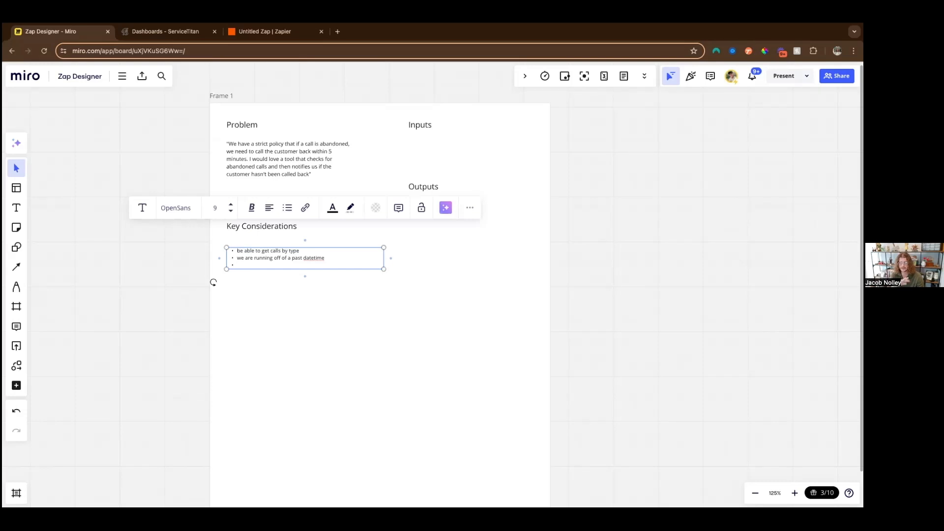
pyautogui.write('it')
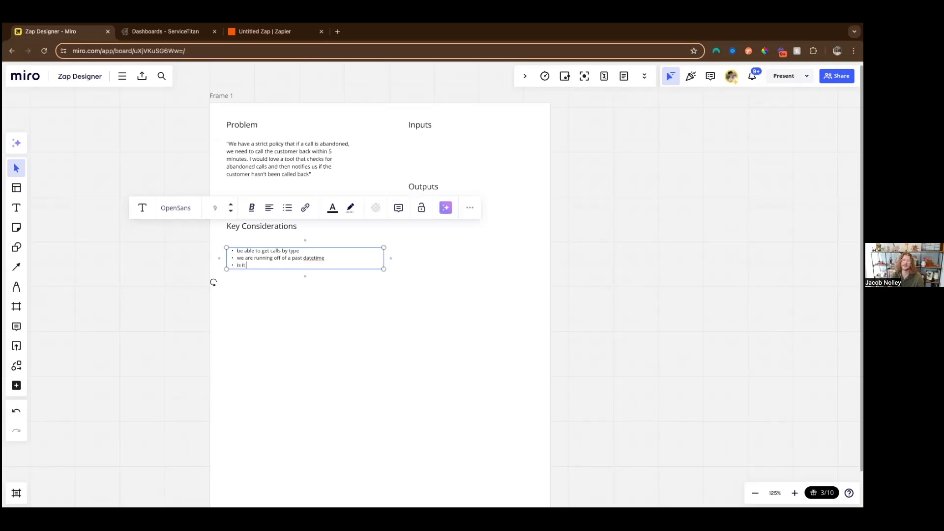
pyautogui.write(' is a small time window')
pyautogui.press('Return')
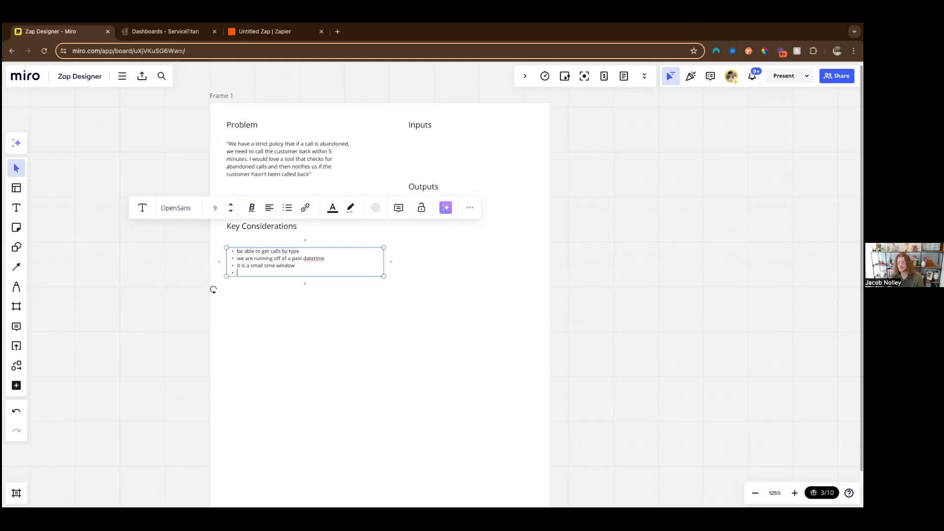
pyautogui.write('need the ability to check calls in Servicetitan')
pyautogui.click(480, 192)
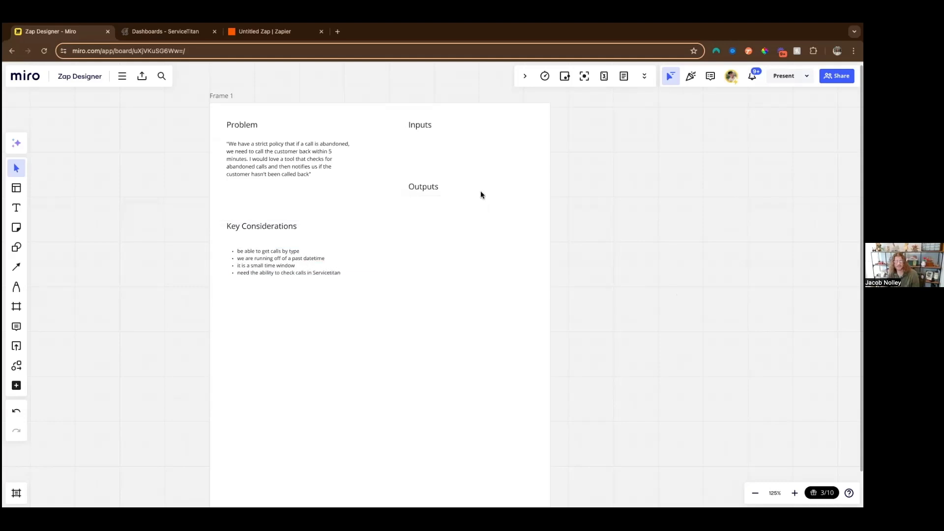
# Switch to the untitled Zap in Zapier and delete the loop, filter and phone verification steps below the Query Jobs trigger
pyautogui.click(249, 35)
pyautogui.click(292, 207)
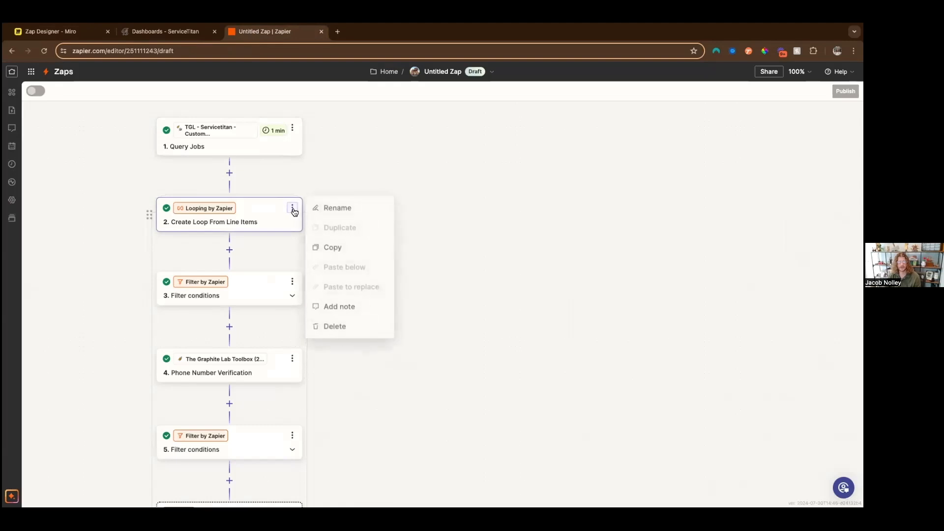
pyautogui.click(346, 327)
pyautogui.click(486, 397)
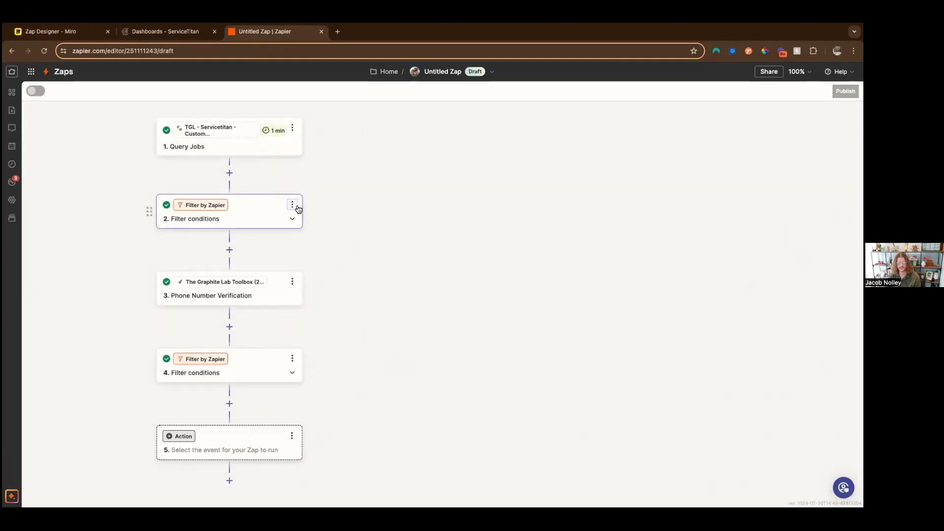
pyautogui.click(292, 205)
pyautogui.click(388, 348)
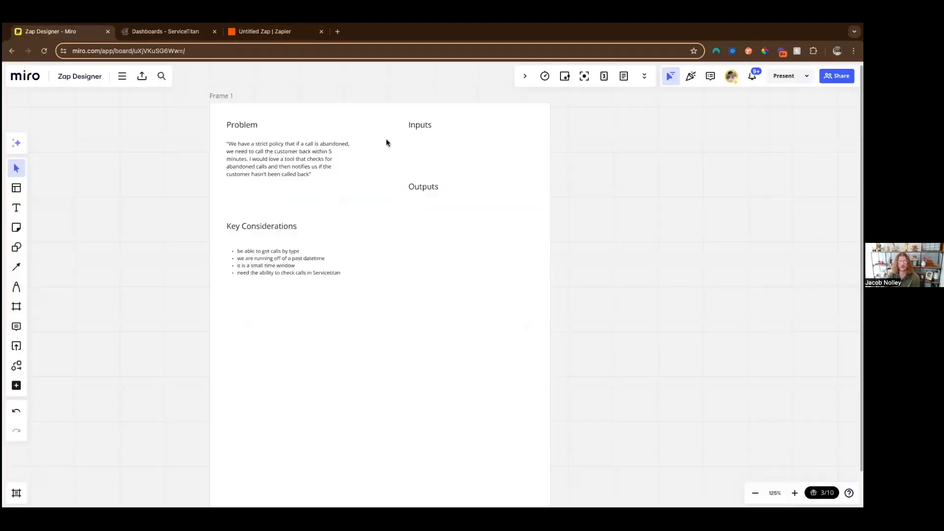
# Change the Query Jobs trigger's event to Query Phone Calls and continue with the connected ServiceTitan account
pyautogui.click(268, 34)
pyautogui.click(235, 150)
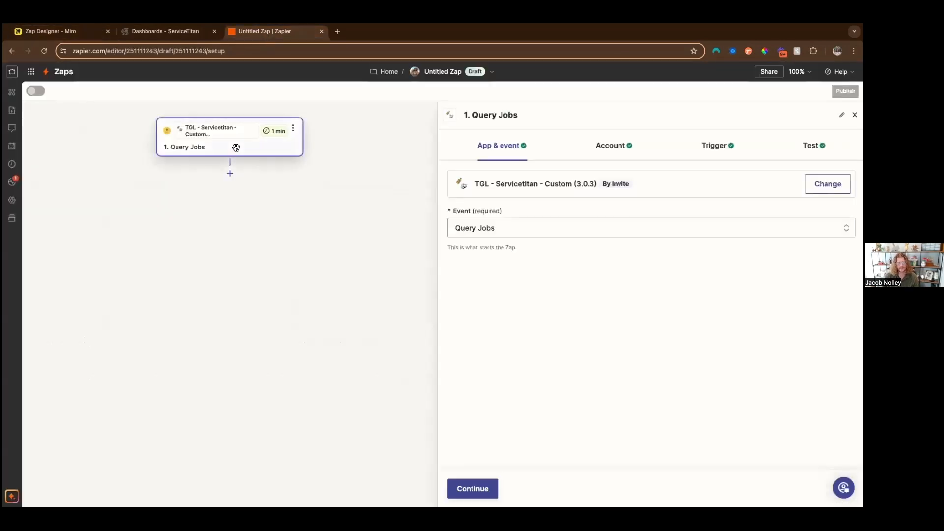
pyautogui.moveTo(505, 231); pyautogui.dragTo(457, 229)
pyautogui.write('calls')
pyautogui.write('Q')
pyautogui.press('BackSpace')
pyautogui.write('calls')
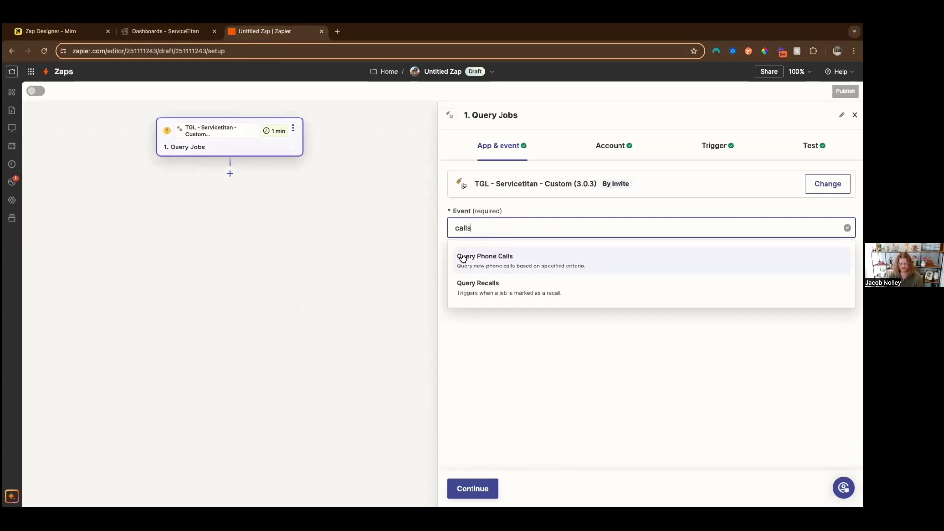
pyautogui.click(506, 257)
pyautogui.click(485, 490)
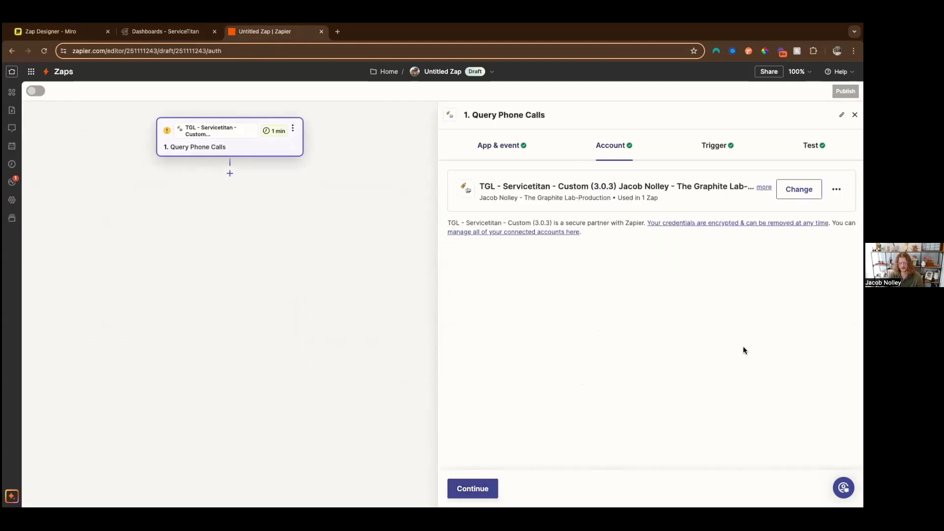
pyautogui.click(480, 489)
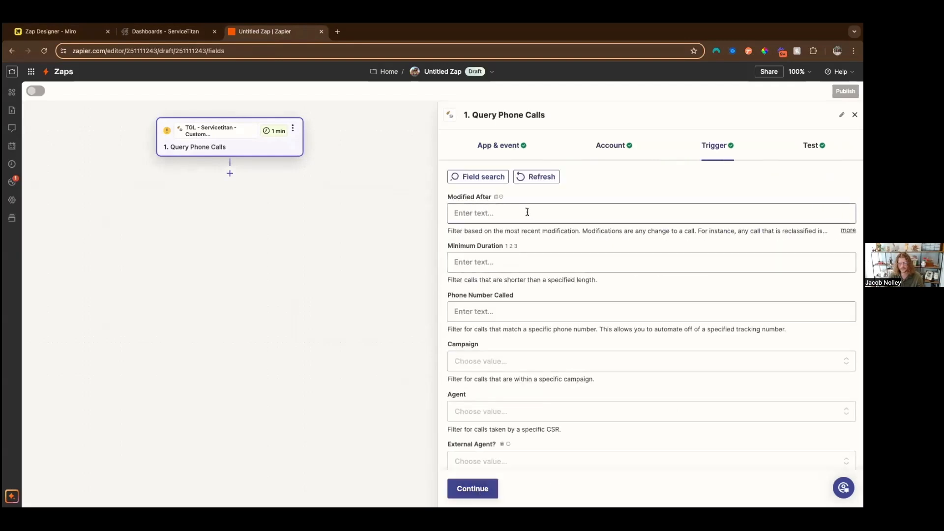
# Review the filter fields available for the Query Phone Calls trigger, down to the Created After and Created Before dates
pyautogui.scroll(-4, 536, 235)
pyautogui.scroll(1, 537, 239)
pyautogui.scroll(3, 538, 239)
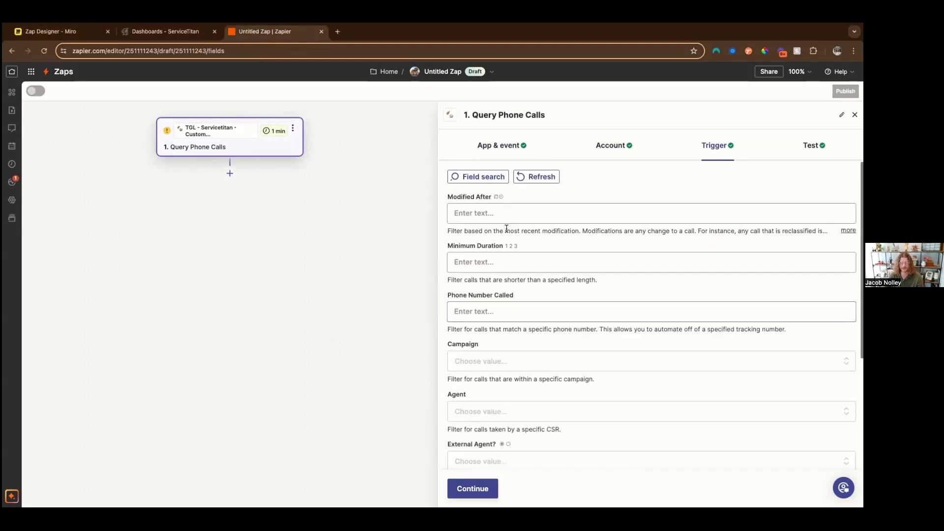
pyautogui.scroll(-2, 642, 201)
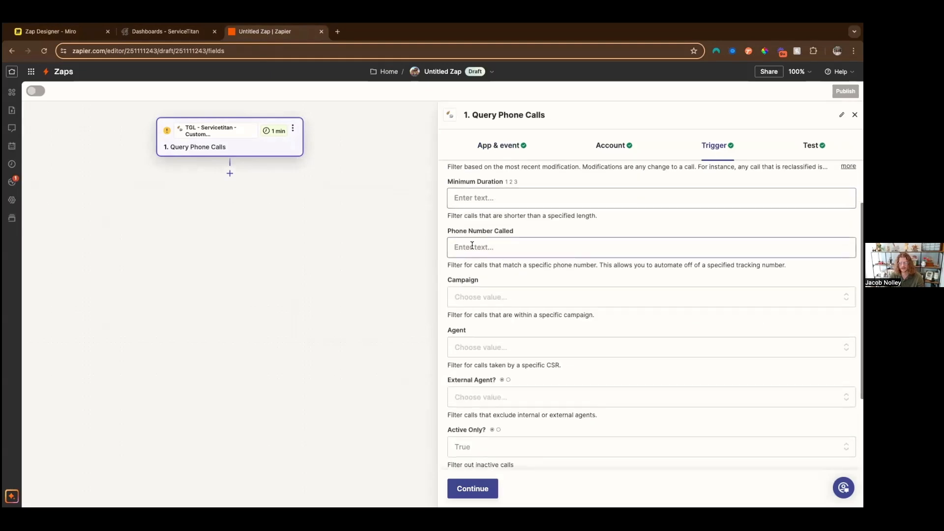
pyautogui.scroll(-3, 535, 250)
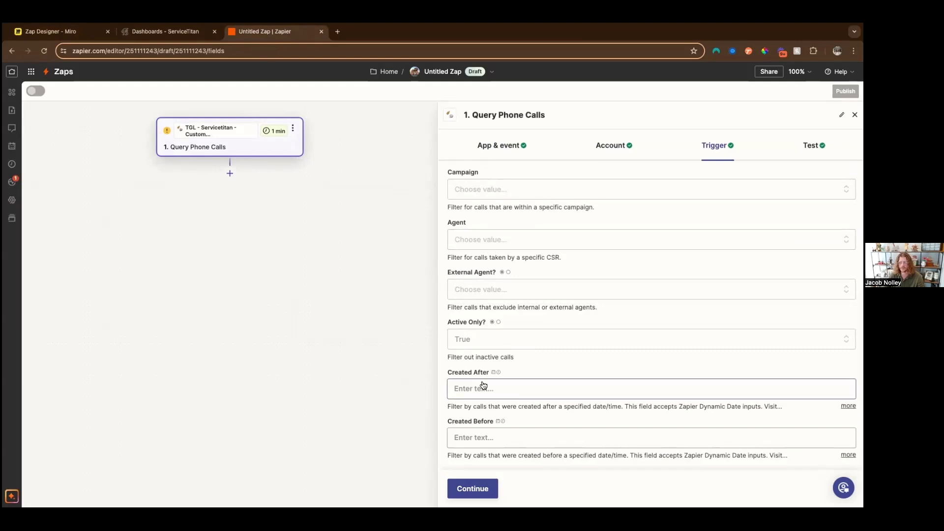
pyautogui.click(555, 389)
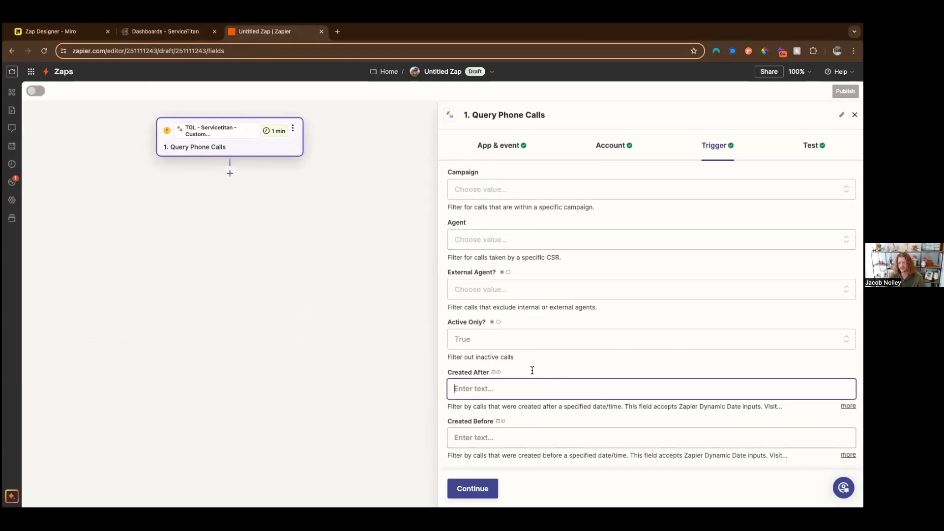
# Review the problem statement and the past-datetime and time-window considerations on the Miro board against the trigger's date filters
pyautogui.click(48, 30)
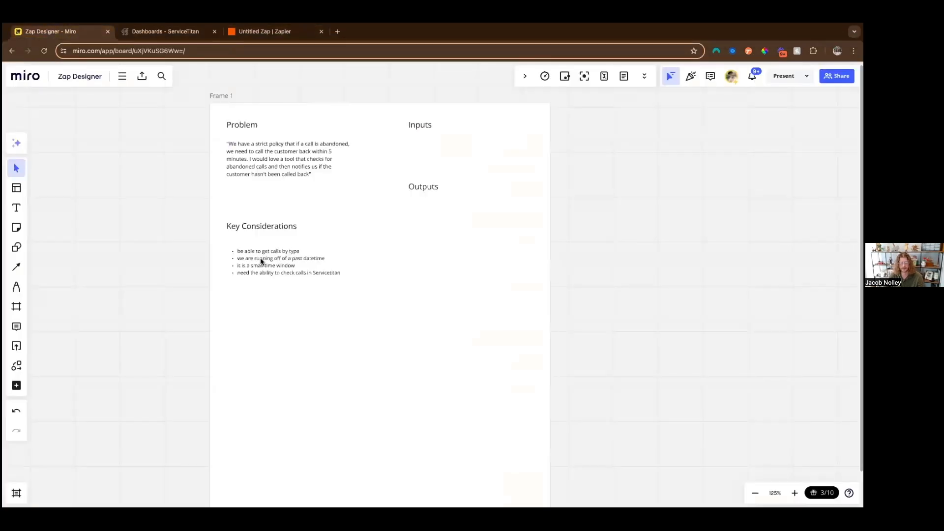
pyautogui.click(261, 262)
pyautogui.click(256, 260)
pyautogui.moveTo(331, 258); pyautogui.dragTo(236, 256)
pyautogui.moveTo(301, 267); pyautogui.dragTo(237, 265)
pyautogui.click(272, 35)
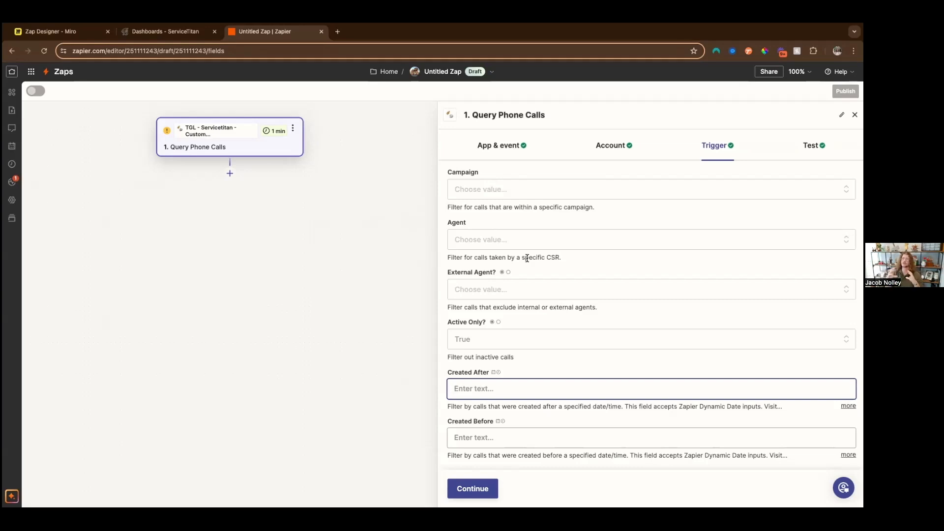
pyautogui.click(66, 31)
pyautogui.click(305, 166)
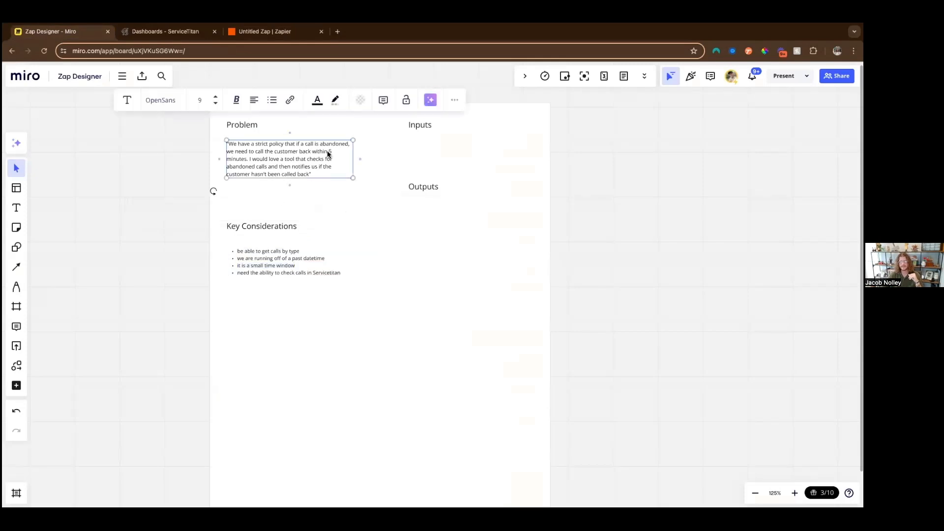
pyautogui.moveTo(334, 153); pyautogui.dragTo(328, 153)
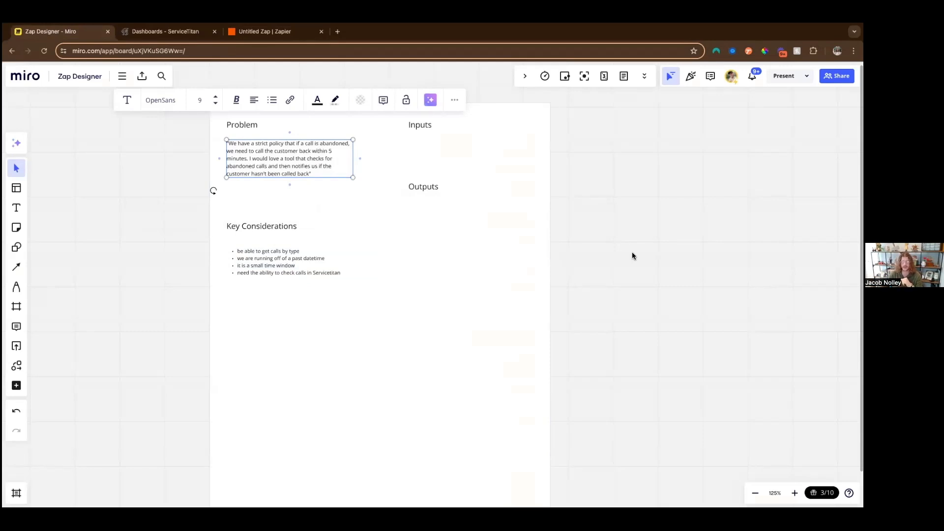
pyautogui.click(363, 266)
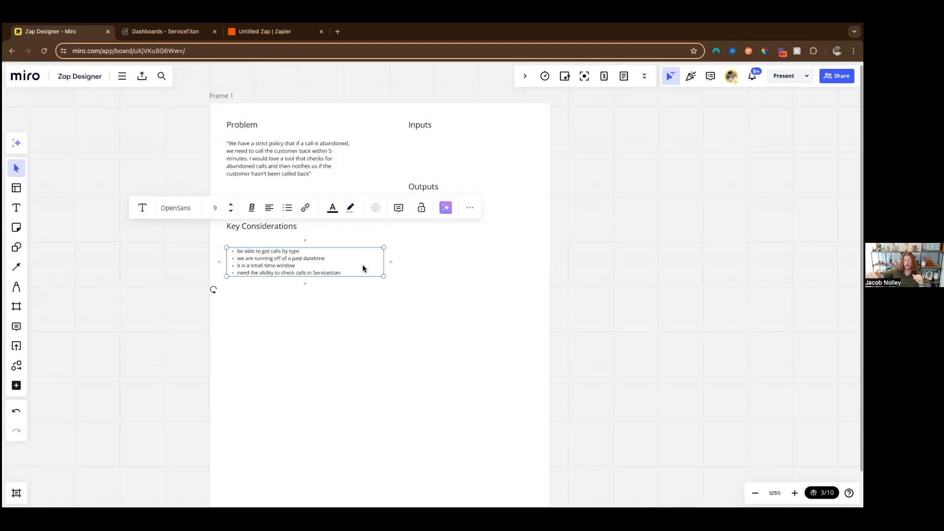
# In the Zapier trigger, set Created After to "now -1h" and Created Before to "now -5m", and continue to the test records
pyautogui.click(271, 31)
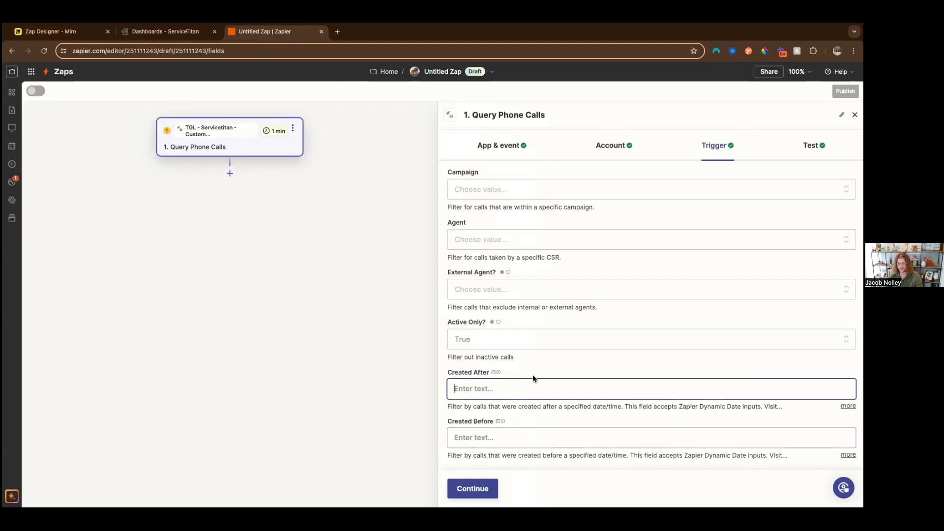
pyautogui.write('now ')
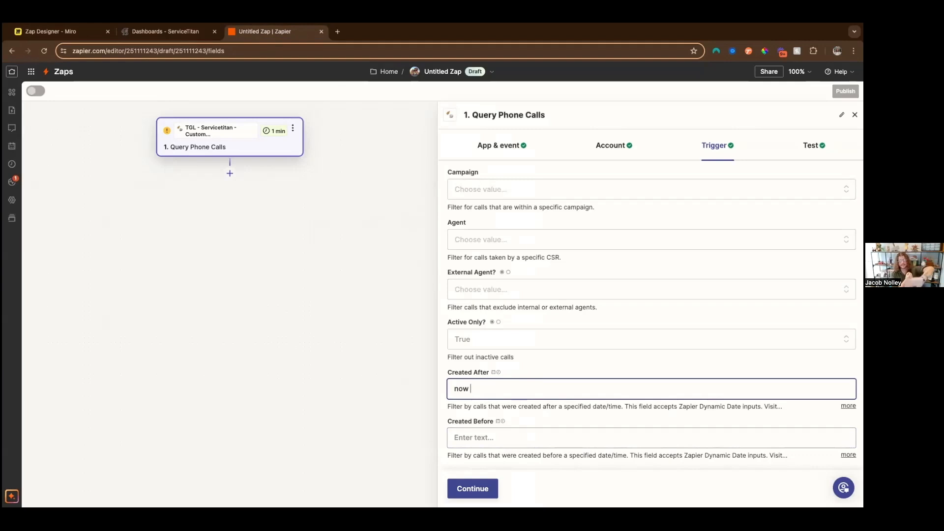
pyautogui.write('-1h')
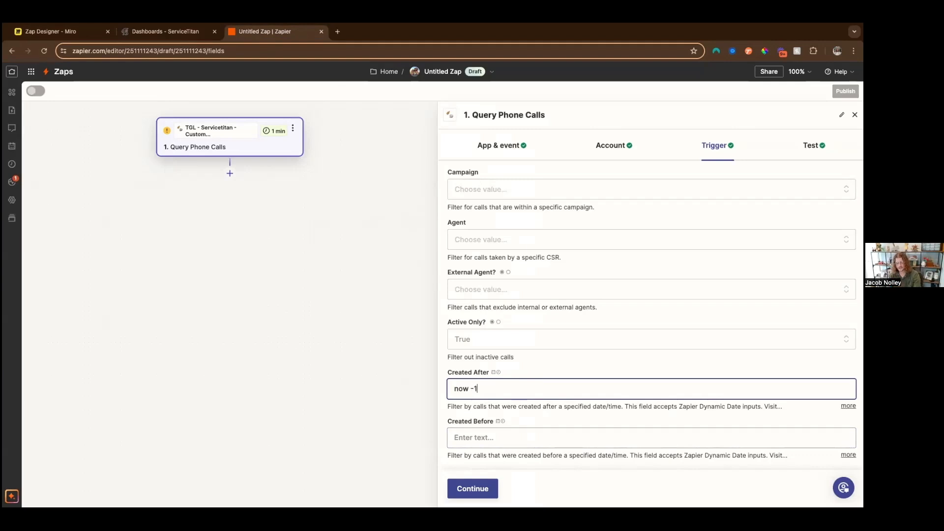
pyautogui.click(512, 435)
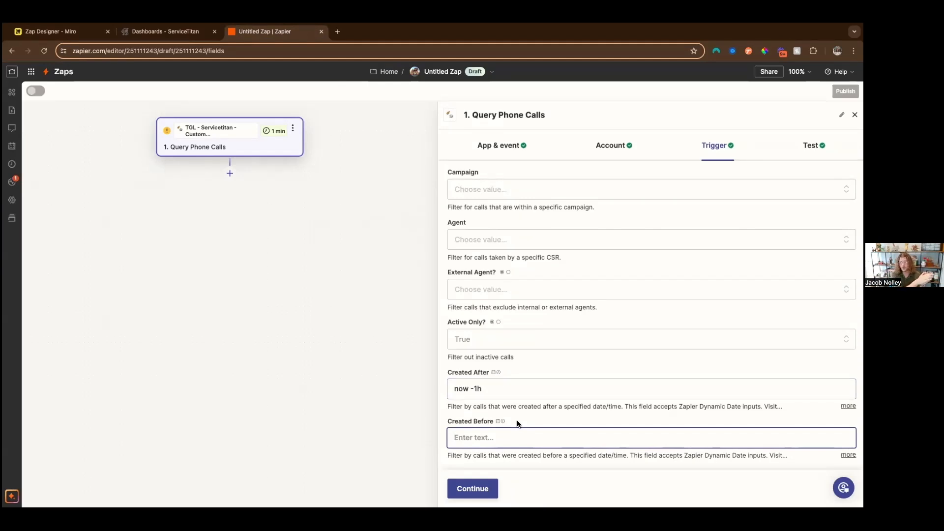
pyautogui.write('now -5m')
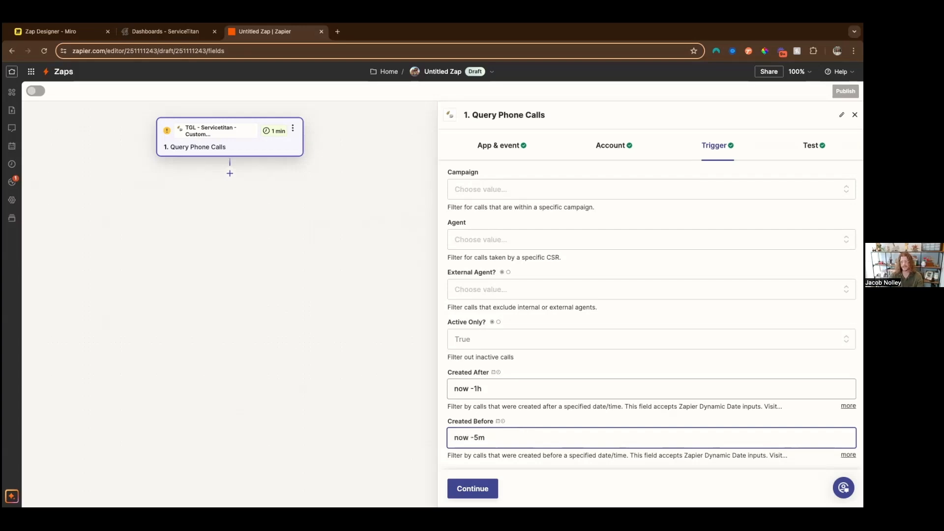
pyautogui.click(526, 410)
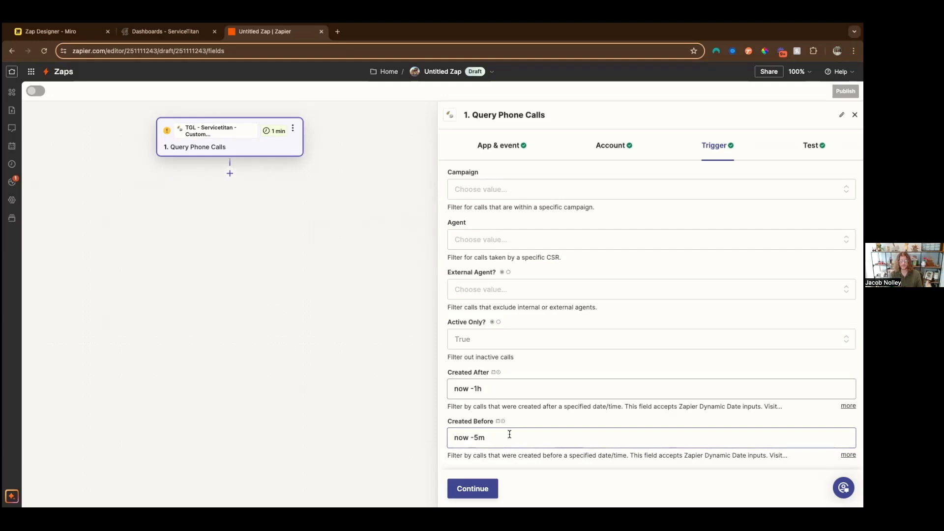
pyautogui.scroll(5, 541, 305)
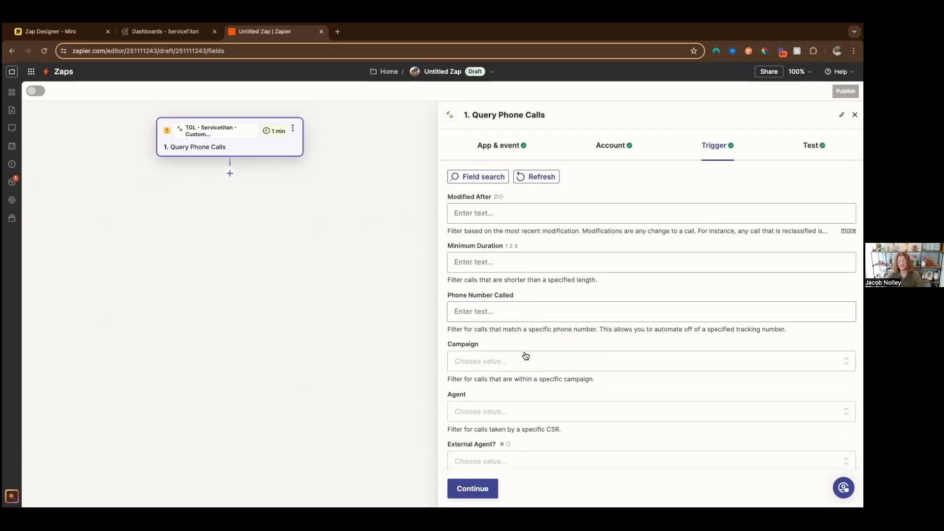
pyautogui.scroll(-5, 525, 355)
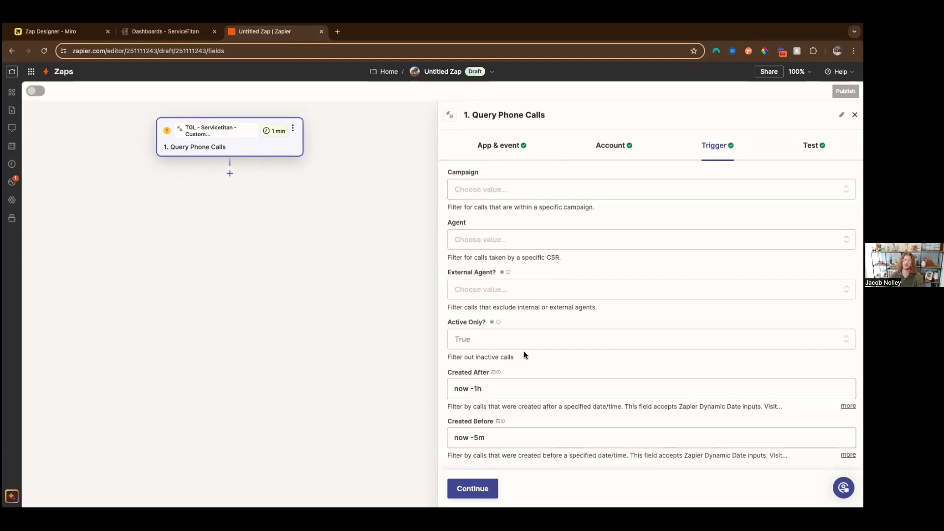
pyautogui.click(472, 489)
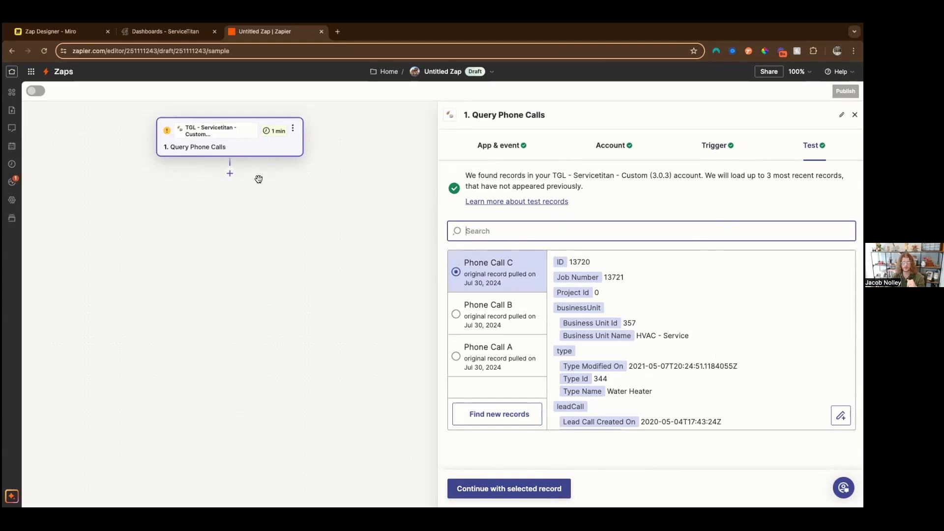
# Check the polling interval choices in the Zap's advanced settings, keeping "Use account setting (1 minute)"
pyautogui.click(12, 199)
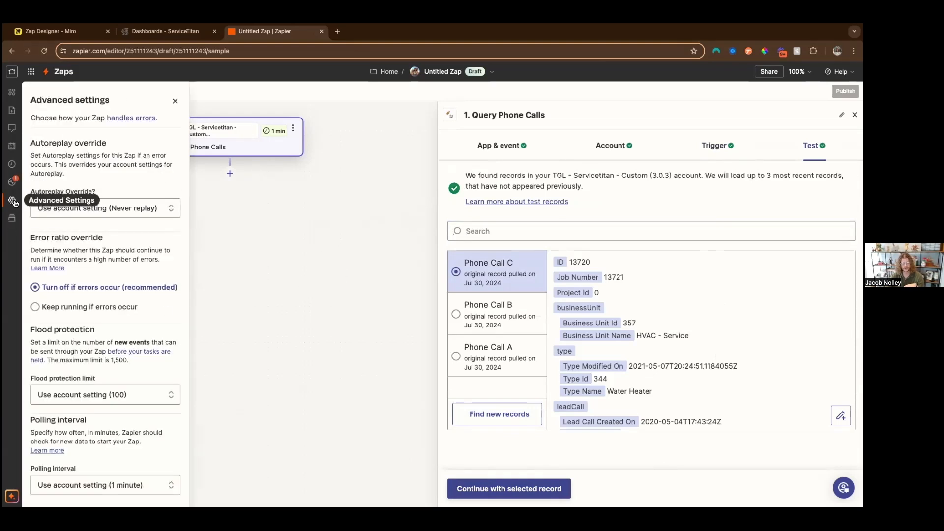
pyautogui.scroll(-2, 116, 294)
pyautogui.scroll(-1, 116, 294)
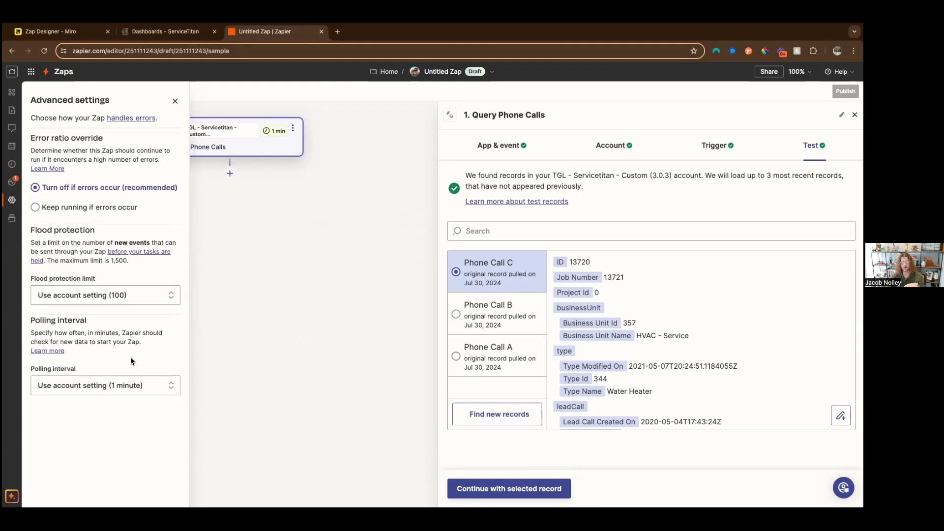
pyautogui.click(118, 390)
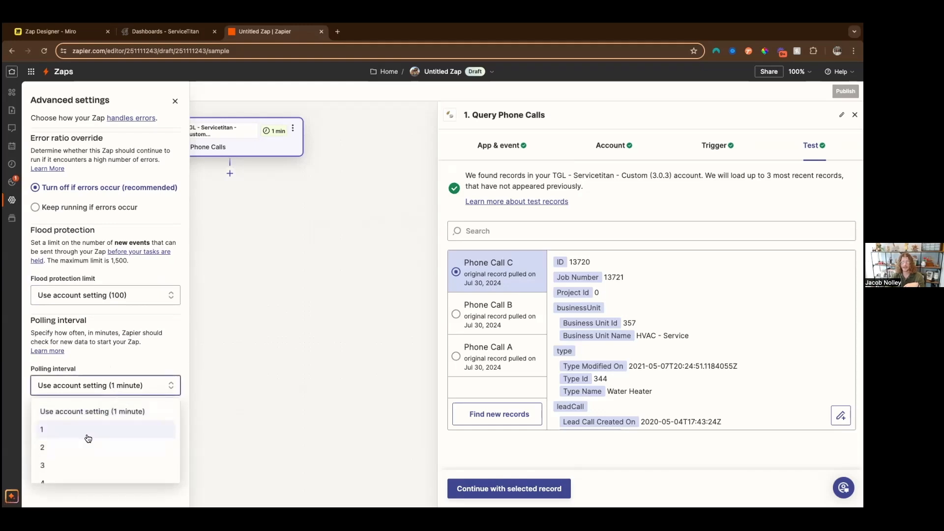
pyautogui.click(118, 412)
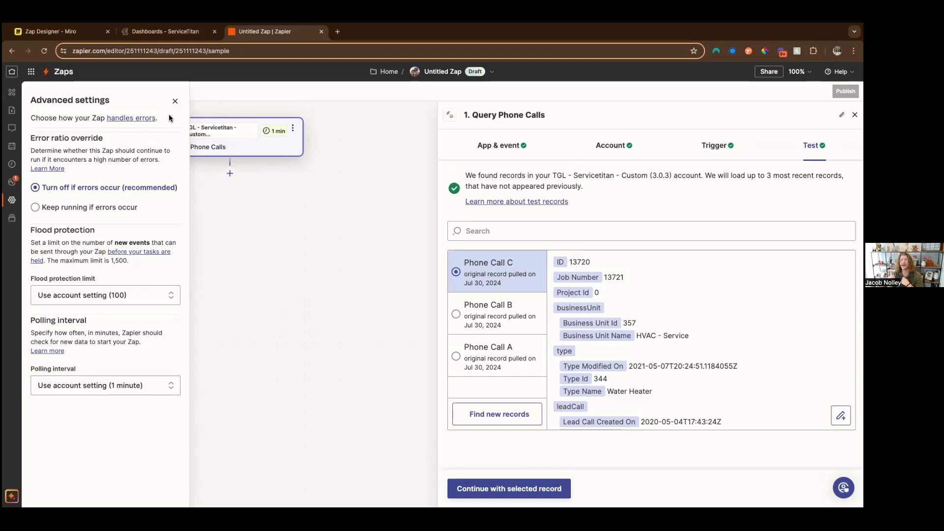
pyautogui.click(175, 100)
# Add a Filter by Zapier step below the Query Phone Calls trigger and choose Lead Call Call Type as the rule's field
pyautogui.click(230, 173)
pyautogui.click(459, 200)
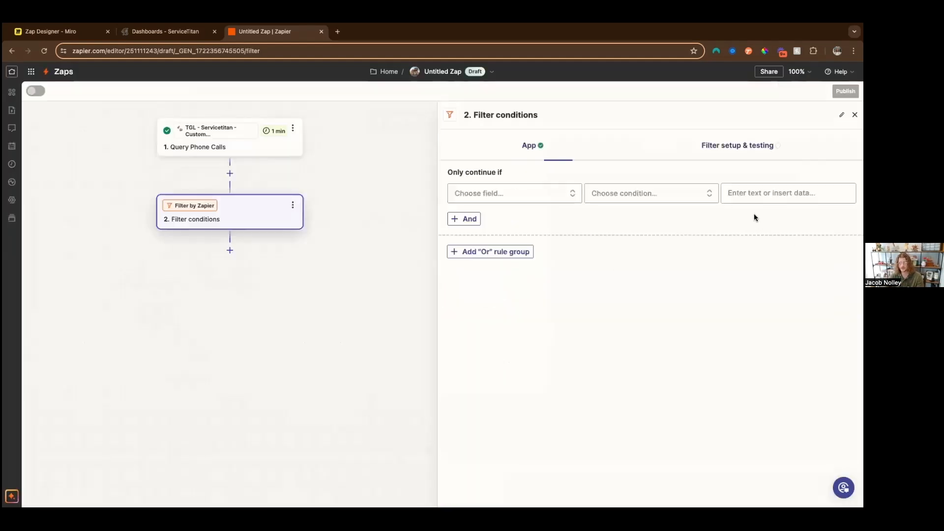
pyautogui.click(523, 203)
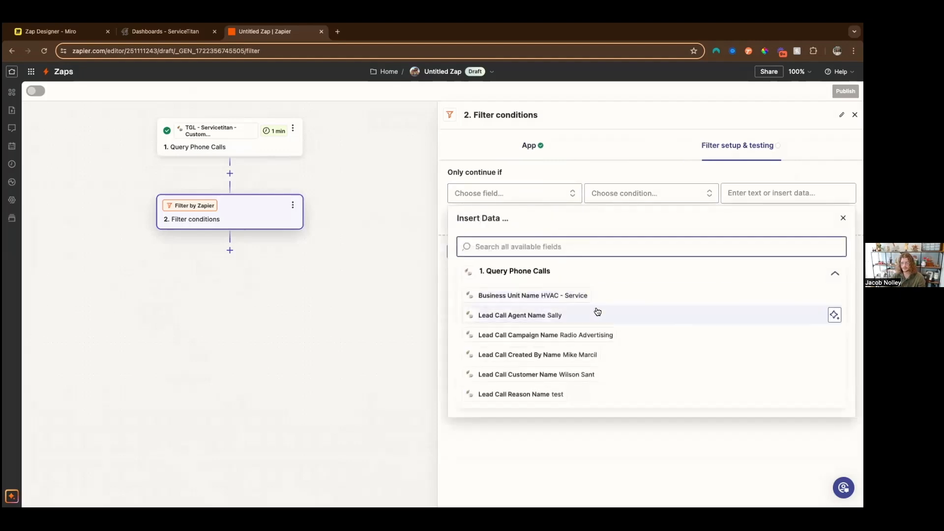
pyautogui.scroll(-2, 595, 321)
pyautogui.scroll(-4, 591, 321)
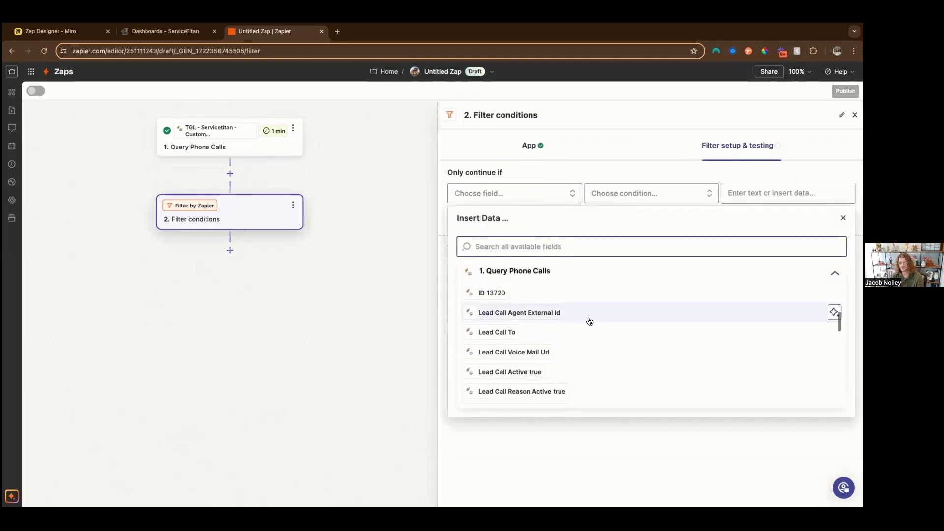
pyautogui.write('statu')
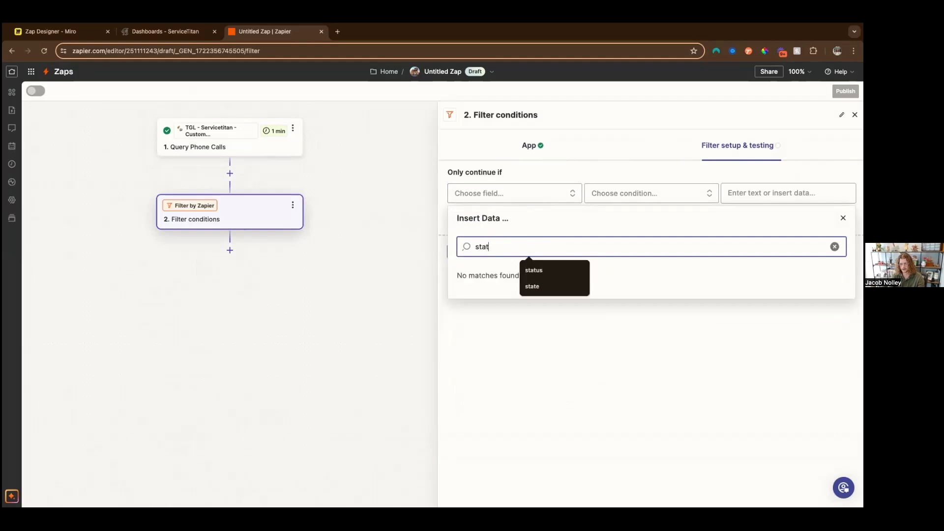
pyautogui.press('BackSpace')
pyautogui.press('BackSpace')
pyautogui.press('BackSpace')
pyautogui.press('BackSpace')
pyautogui.press('BackSpace')
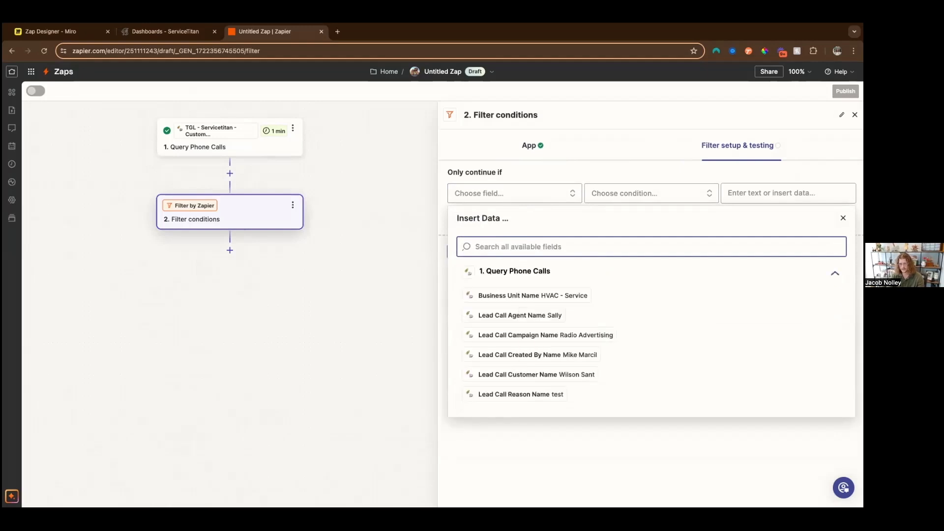
pyautogui.scroll(-5, 568, 356)
pyautogui.scroll(-6, 568, 356)
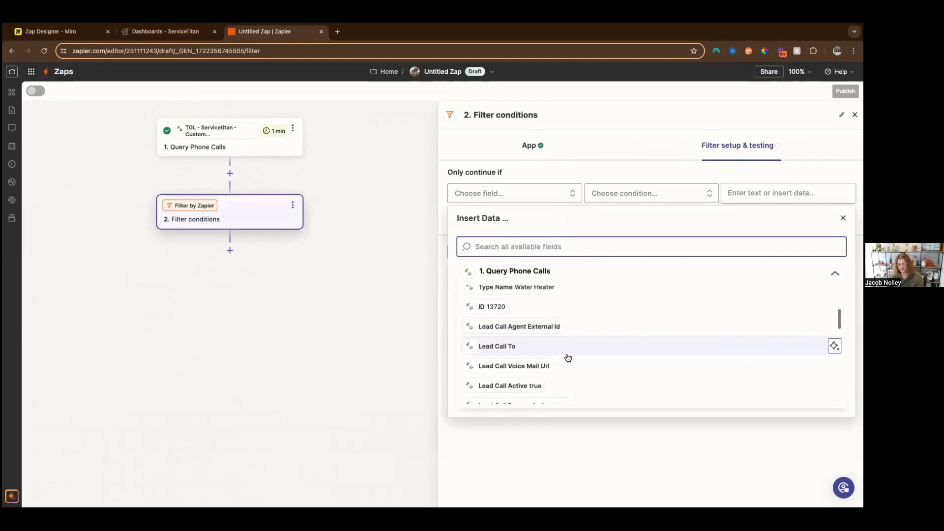
pyautogui.scroll(-8, 567, 358)
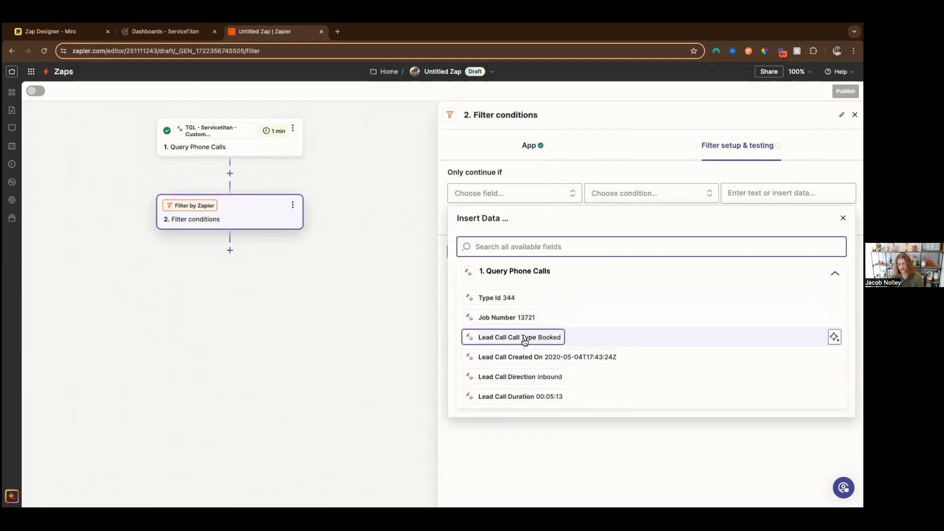
pyautogui.click(508, 341)
# Set the filter rule's condition to "(Text) Contains" with the value "Abandoned" and test it against the sample record
pyautogui.click(632, 195)
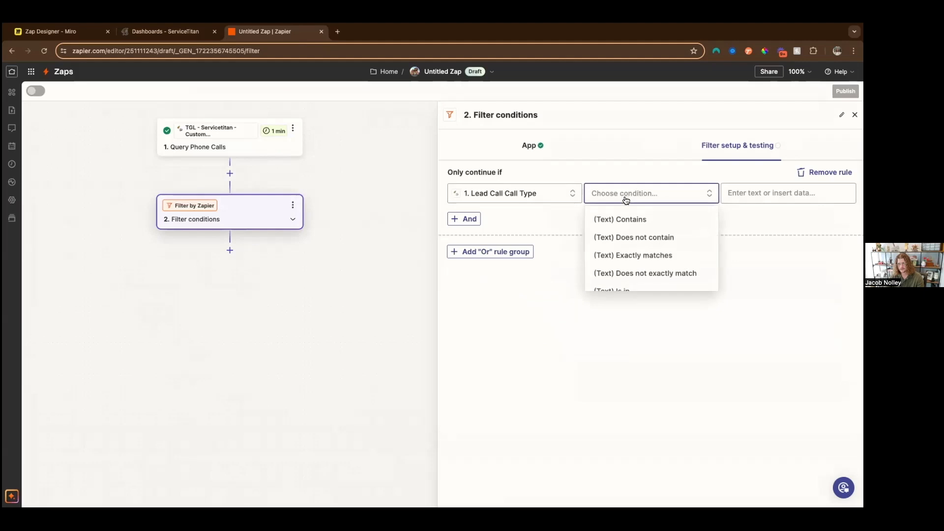
pyautogui.click(636, 219)
pyautogui.click(753, 192)
pyautogui.write('Abandoned')
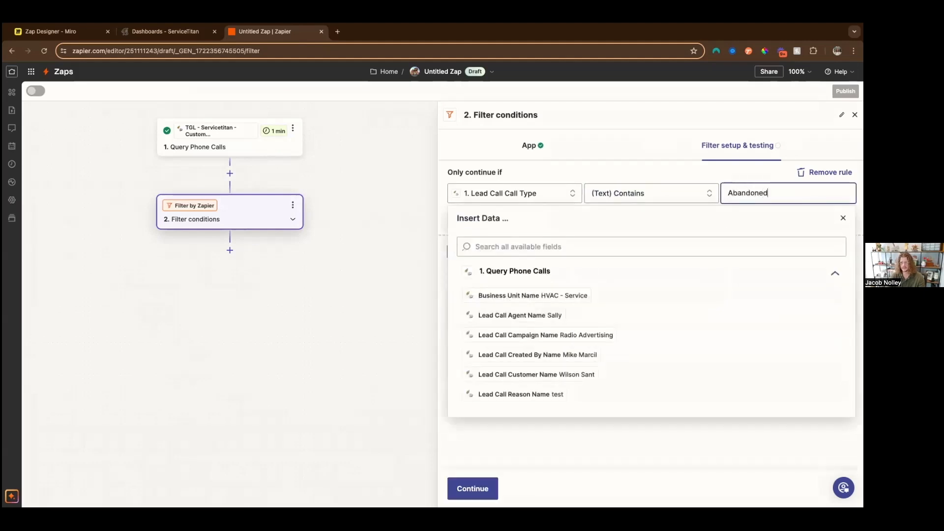
pyautogui.click(619, 167)
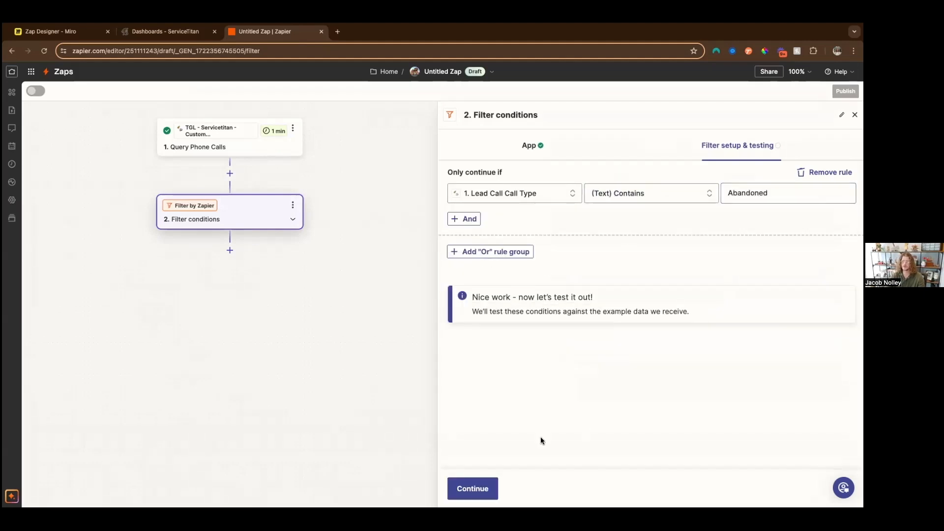
pyautogui.click(473, 489)
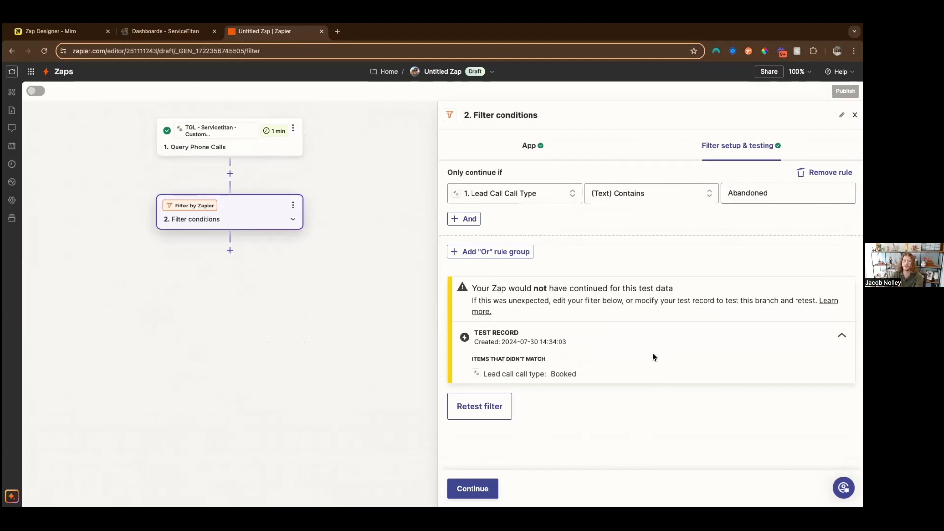
# Add an empty action step below the filter, and revisit the trigger's query fields and the filter step
pyautogui.click(229, 251)
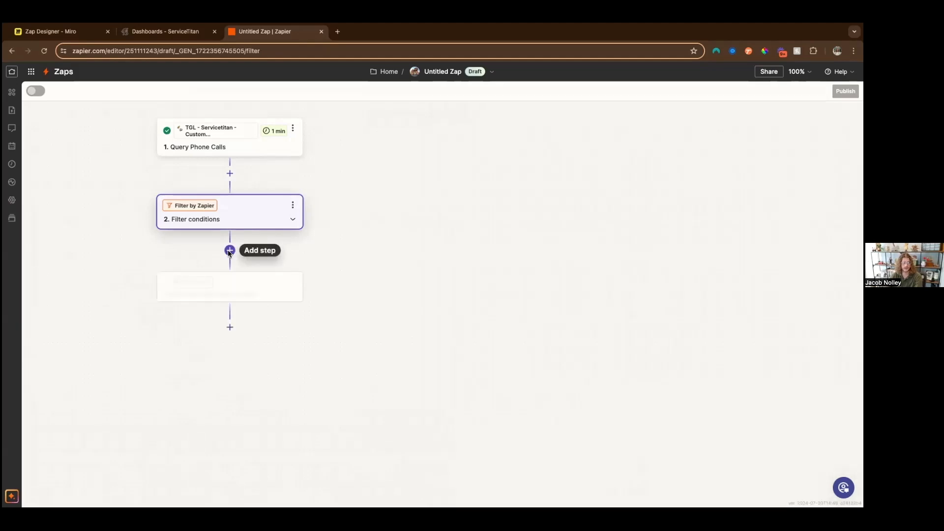
pyautogui.press('Escape')
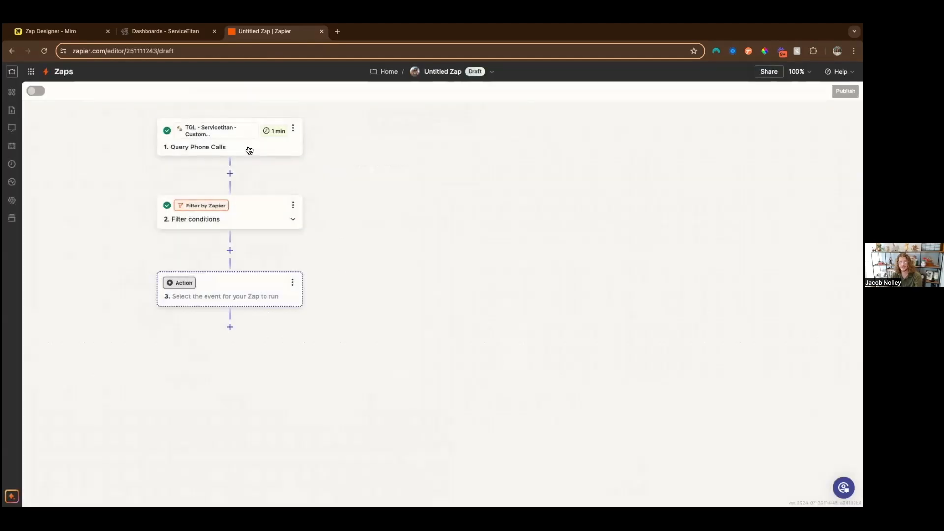
pyautogui.click(247, 147)
pyautogui.click(707, 154)
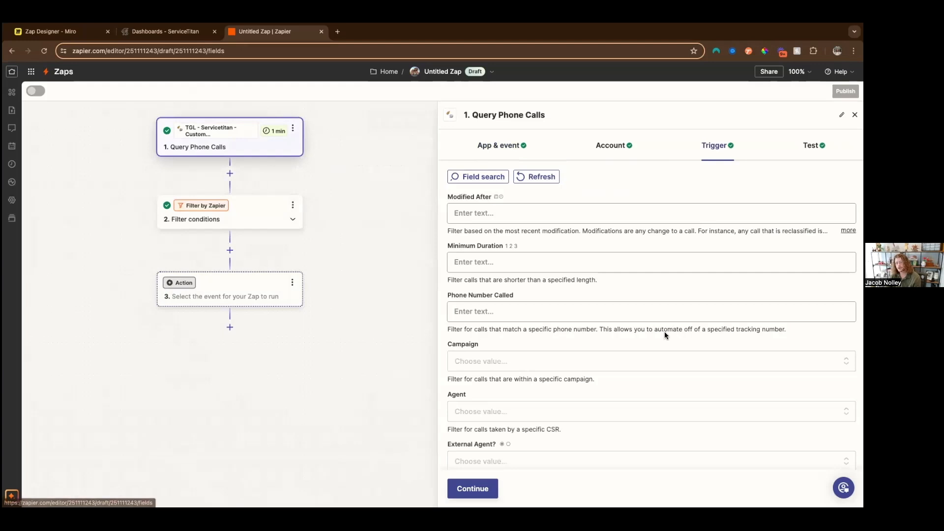
pyautogui.click(212, 221)
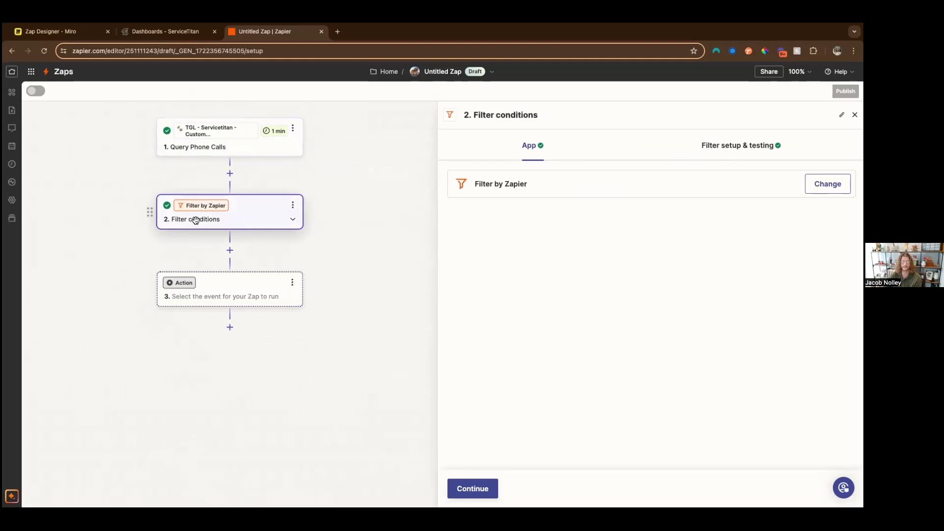
# Set up the third step with TGL - Servicetitan - Custom (3.0.3) and the Search Call event, and continue to its action fields
pyautogui.click(210, 289)
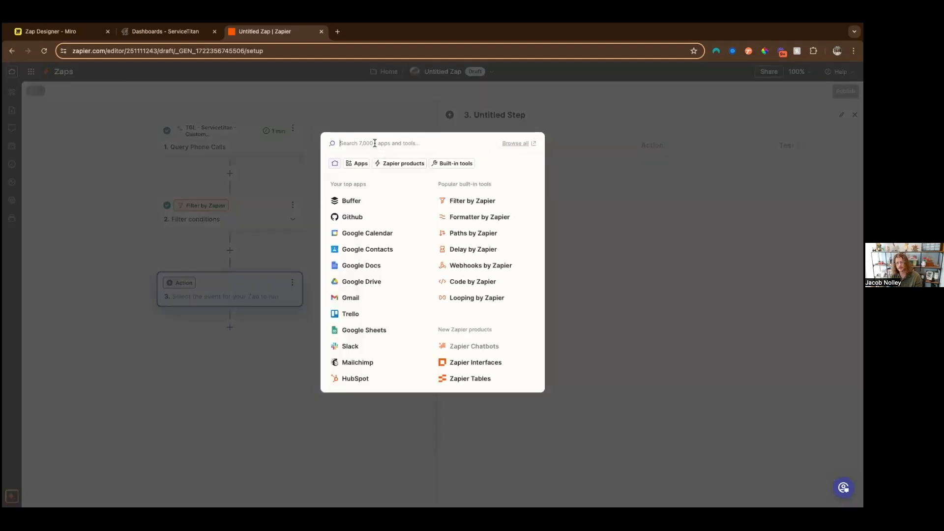
pyautogui.write('service')
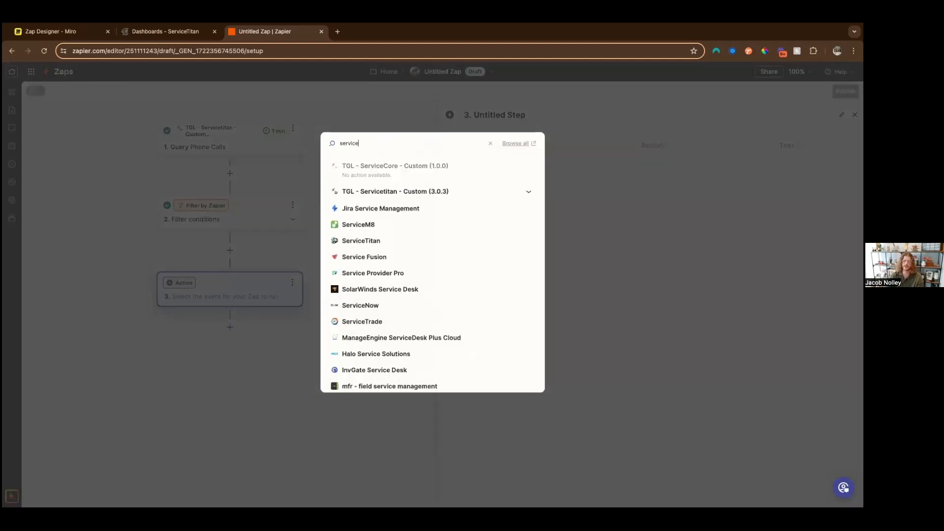
pyautogui.click(388, 194)
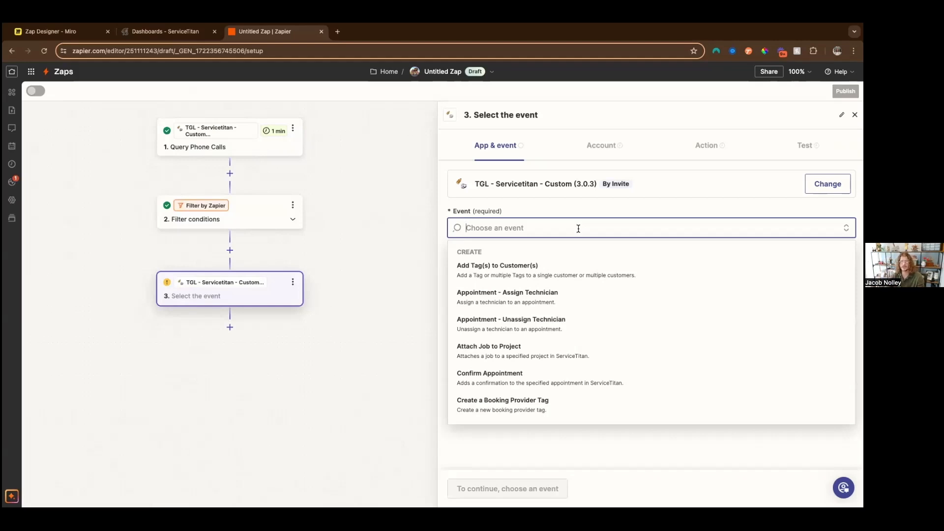
pyautogui.write('search')
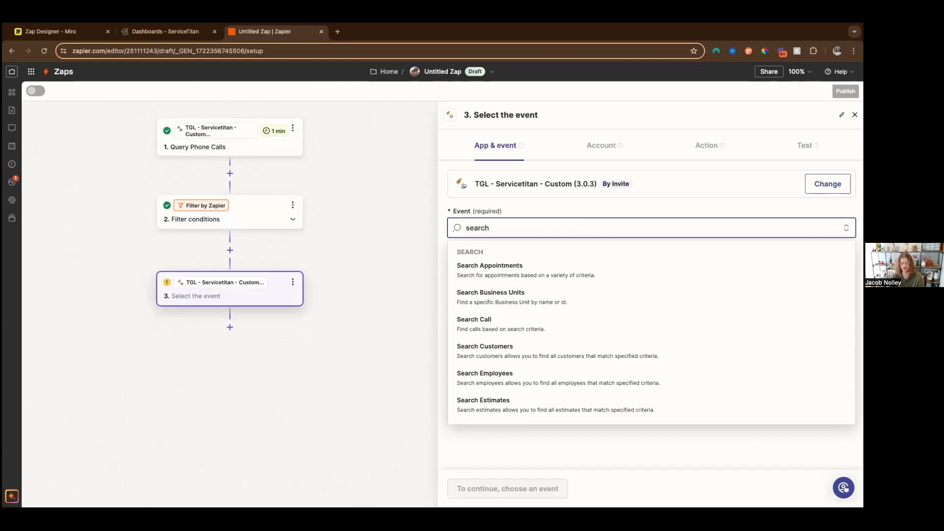
pyautogui.click(503, 328)
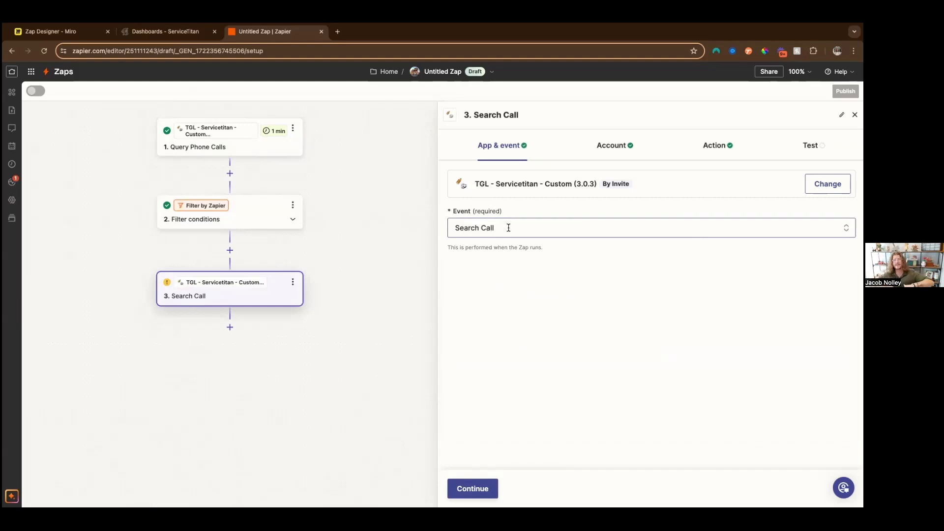
pyautogui.click(480, 482)
pyautogui.click(479, 481)
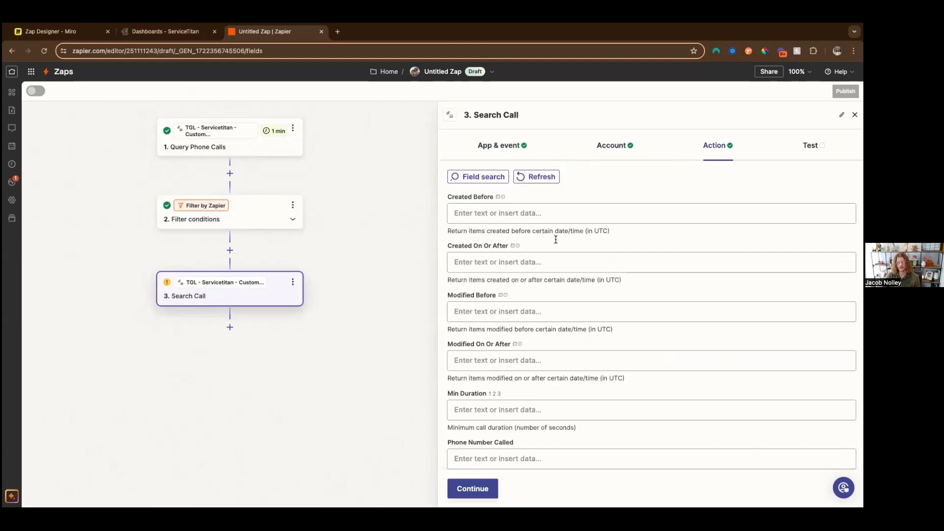
# In the Search Call step, set Created Before to "now" and Created On Or After to "now -10m"
pyautogui.scroll(-2, 592, 313)
pyautogui.scroll(-2, 590, 314)
pyautogui.scroll(5, 589, 314)
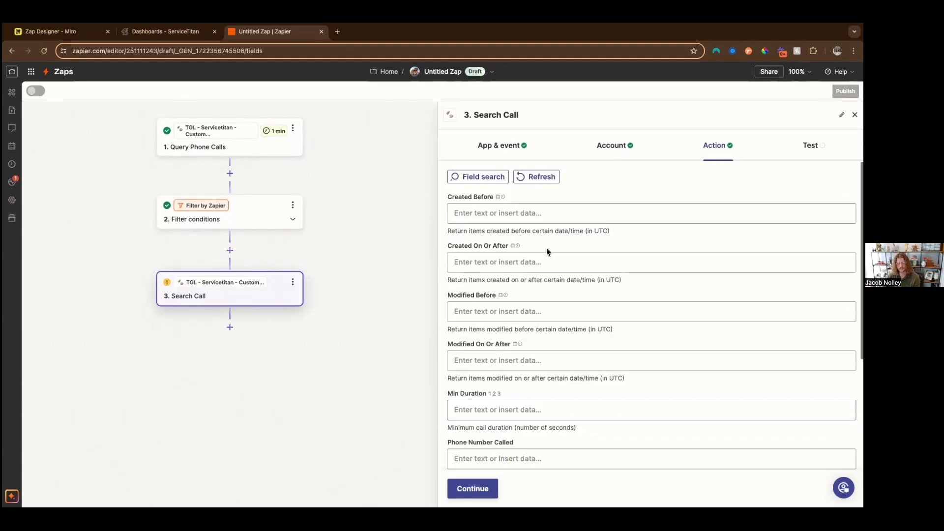
pyautogui.click(510, 212)
pyautogui.click(627, 181)
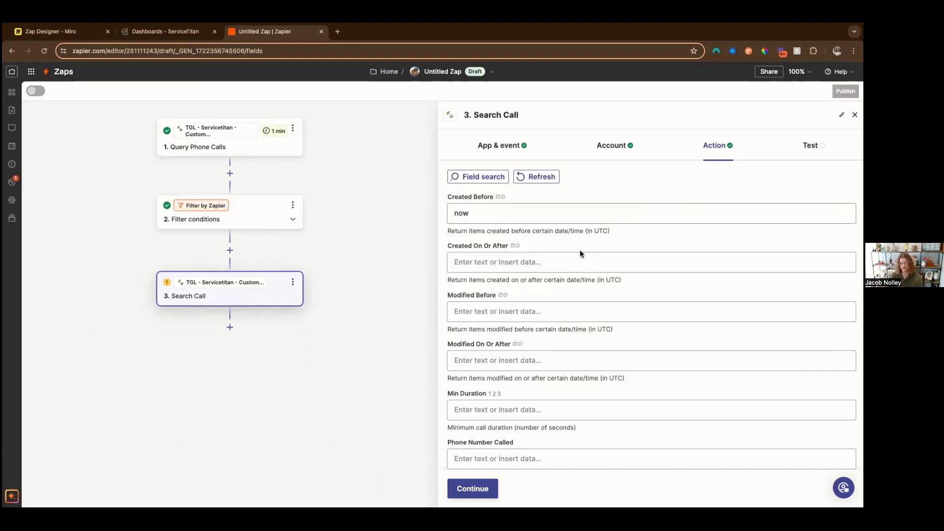
pyautogui.click(581, 259)
pyautogui.write('now -10m')
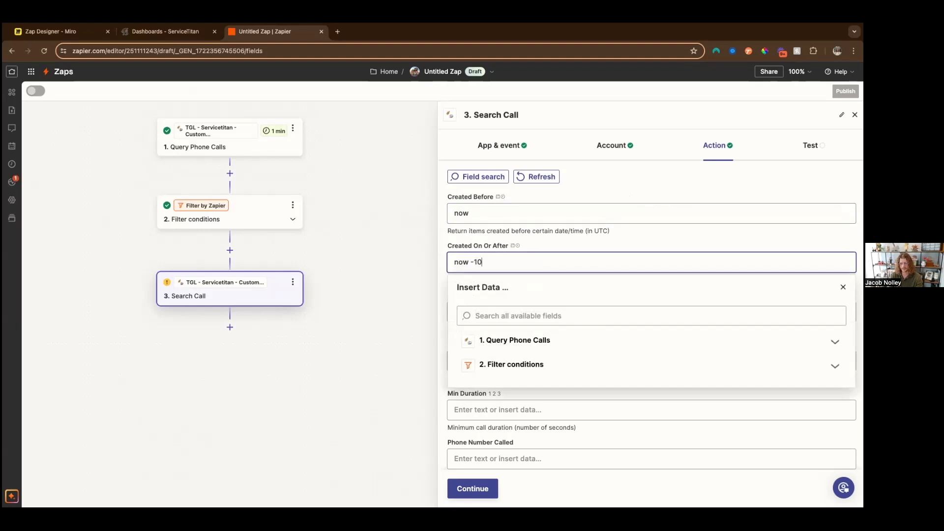
pyautogui.press('BackSpace')
pyautogui.press('BackSpace')
pyautogui.press('BackSpace')
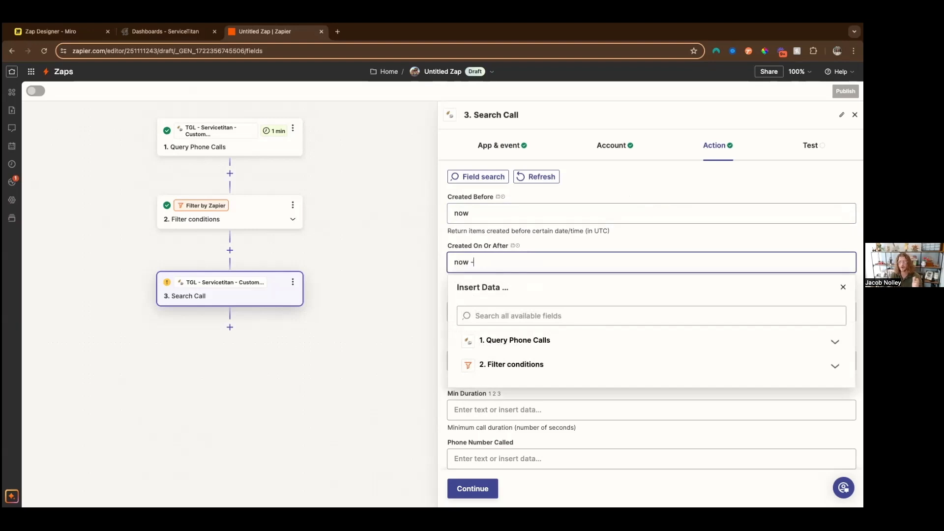
pyautogui.write('10m')
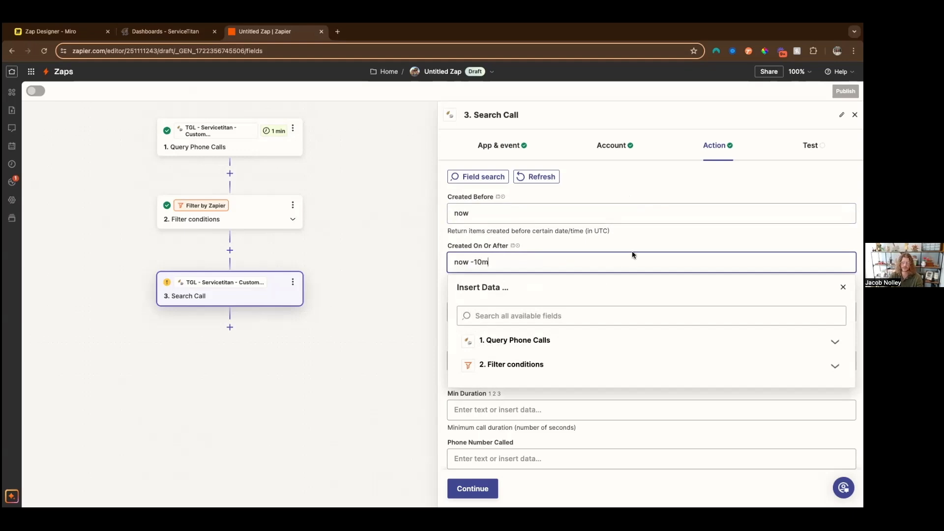
pyautogui.click(632, 248)
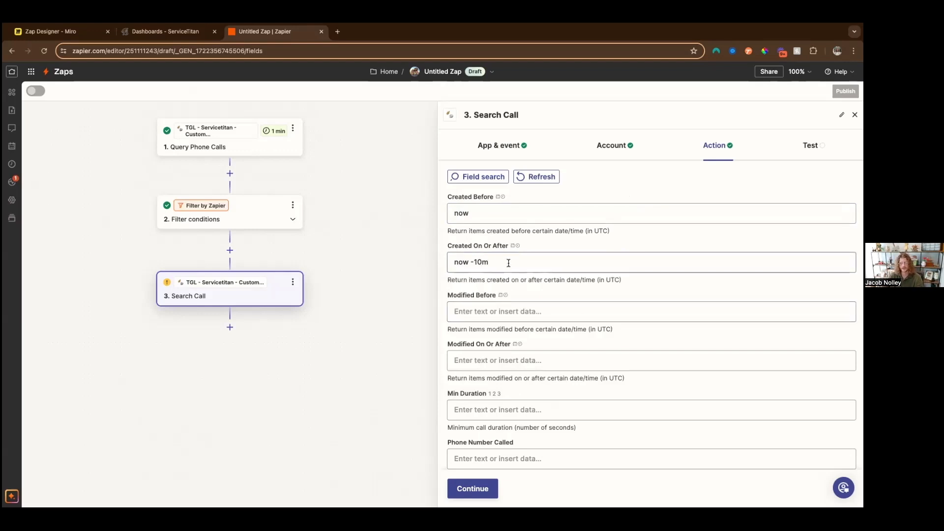
# Map the Search Call step's Phone Number Called to the Lead Call From value of the Query Phone Calls trigger
pyautogui.scroll(-3, 525, 295)
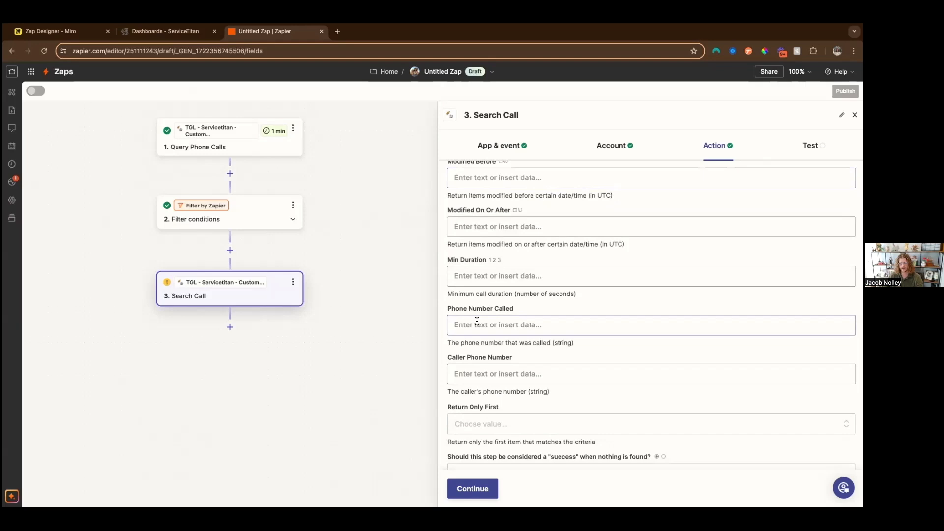
pyautogui.scroll(-1, 477, 322)
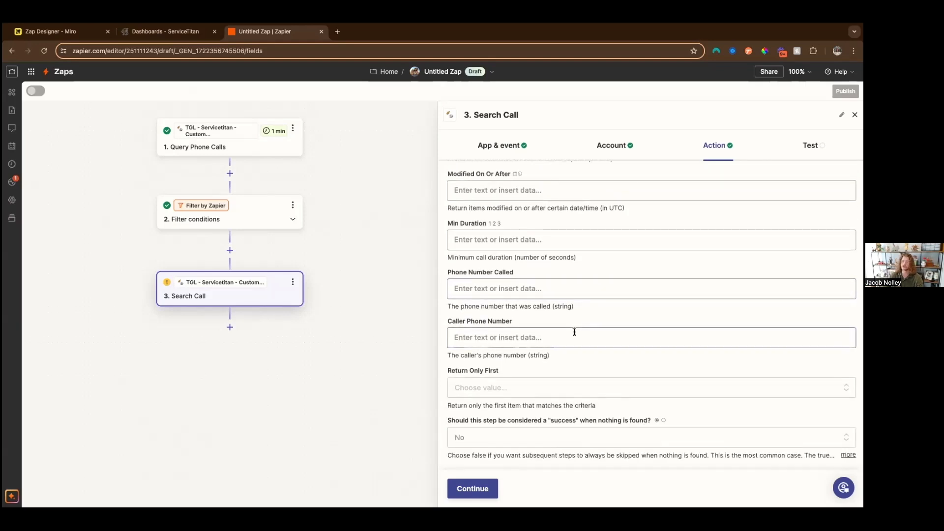
pyautogui.click(508, 289)
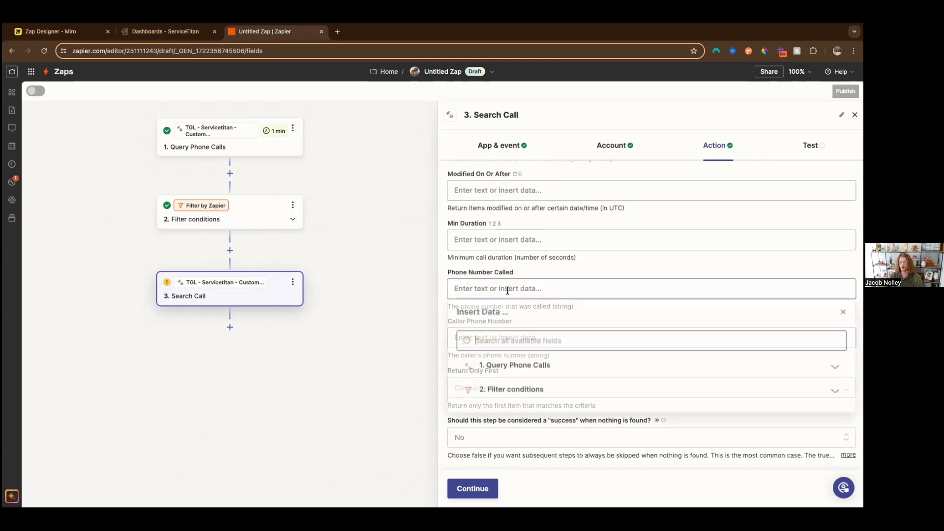
pyautogui.click(548, 367)
pyautogui.scroll(-1, 594, 413)
pyautogui.scroll(-5, 594, 413)
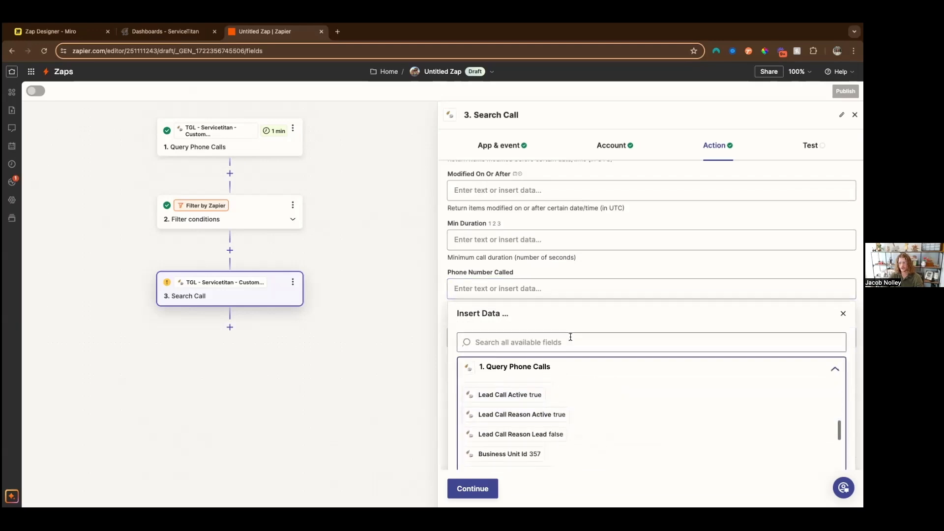
pyautogui.scroll(-2, 570, 338)
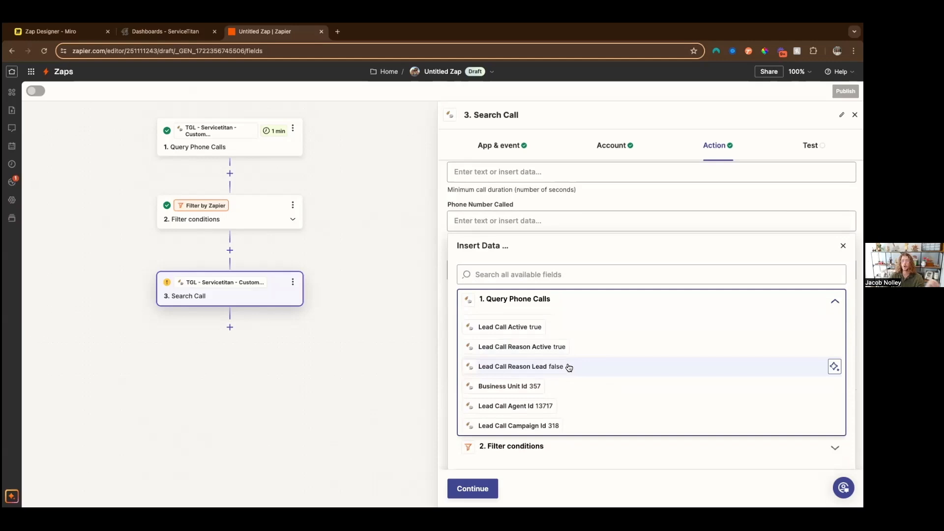
pyautogui.scroll(-8, 562, 367)
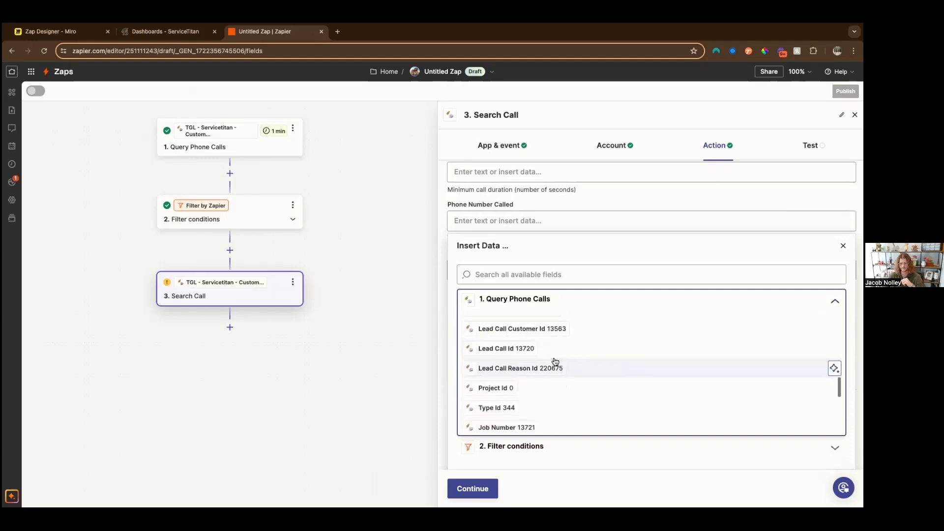
pyautogui.scroll(-4, 555, 362)
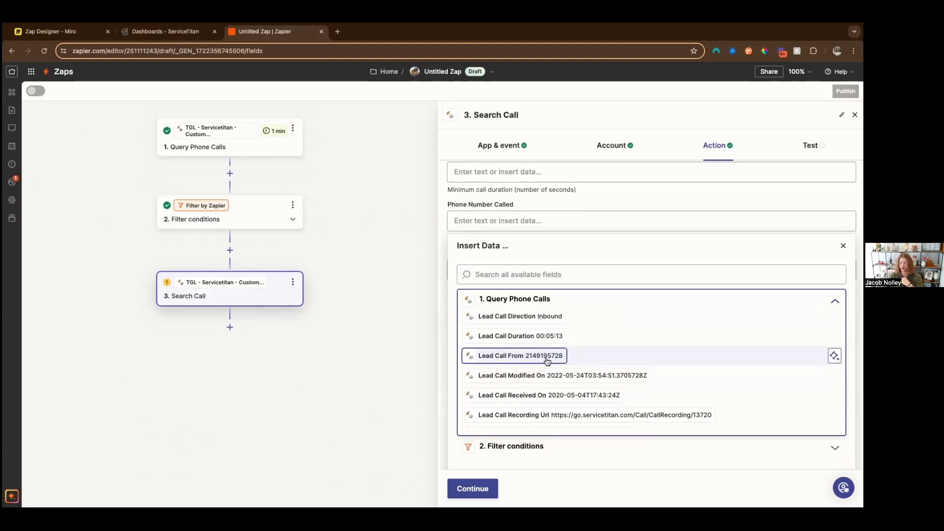
pyautogui.click(548, 358)
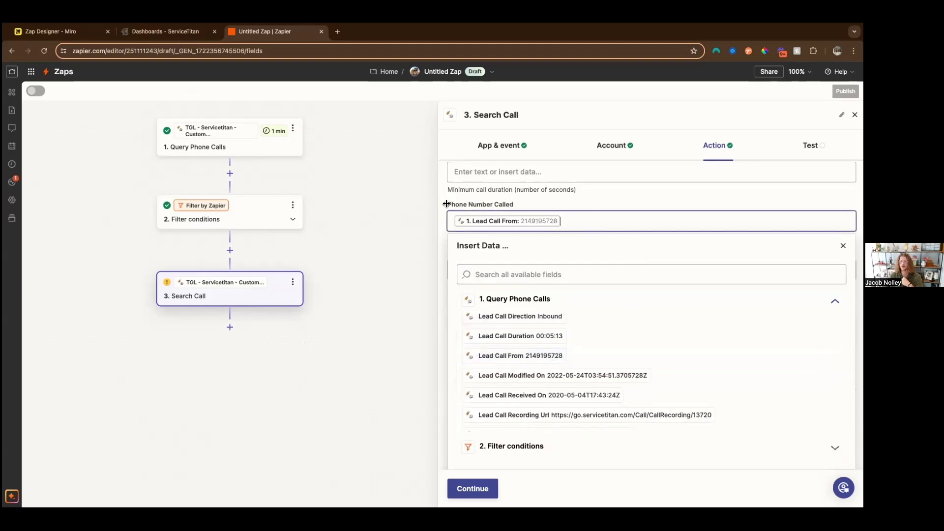
# In the Search Call step, set Return Only First to True
pyautogui.click(683, 200)
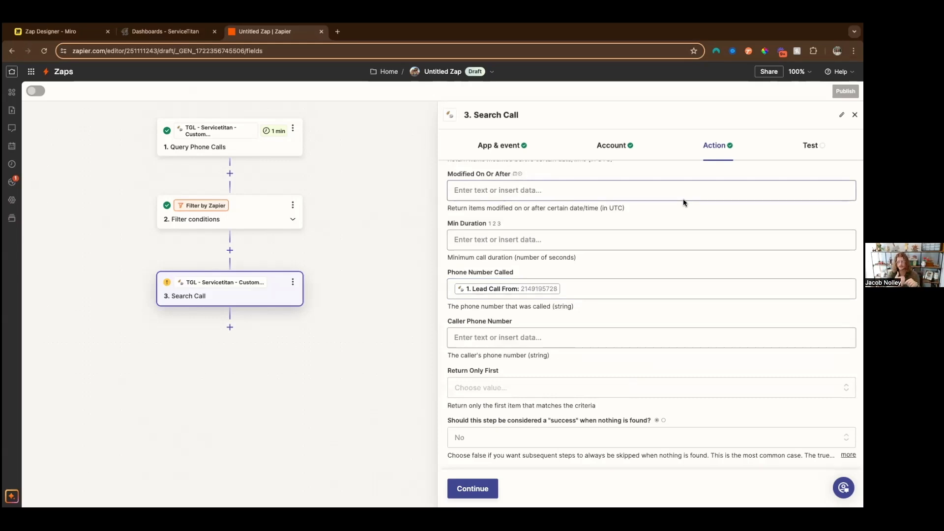
pyautogui.click(498, 389)
pyautogui.click(492, 480)
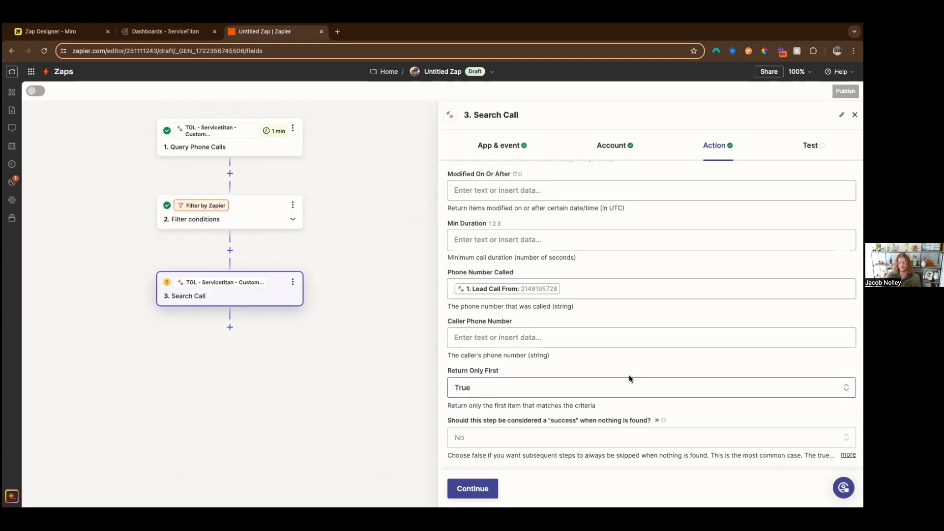
# Set the Search Call step to count as a success when nothing is found (Yes), and test the step
pyautogui.scroll(-3, 629, 377)
pyautogui.click(598, 280)
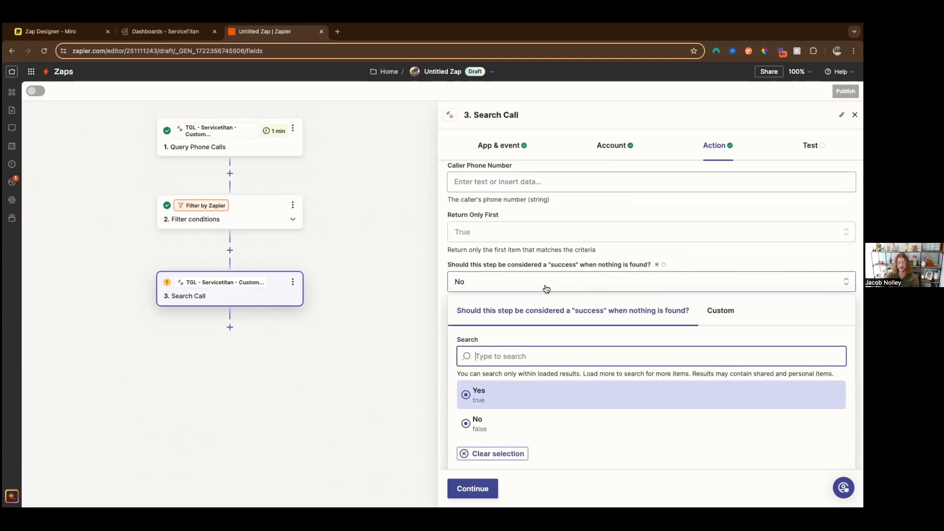
pyautogui.press('Down')
pyautogui.click(491, 399)
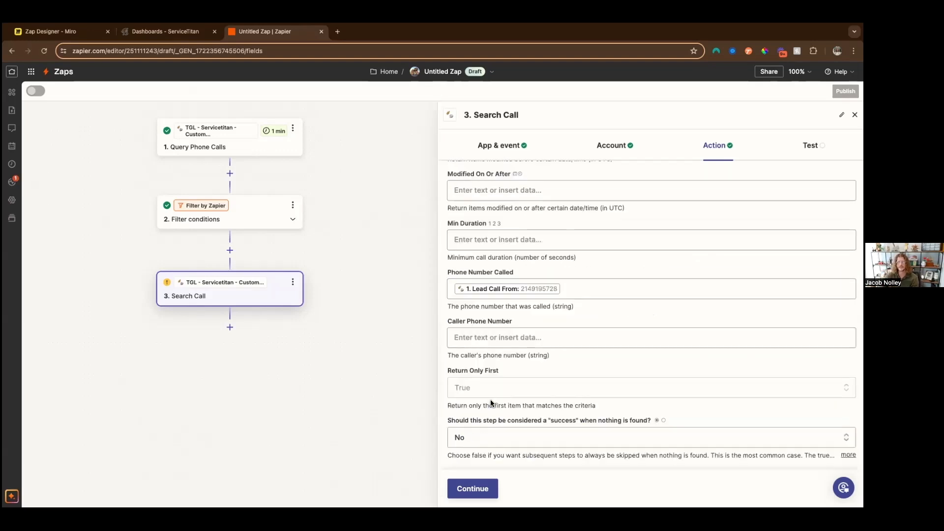
pyautogui.click(484, 489)
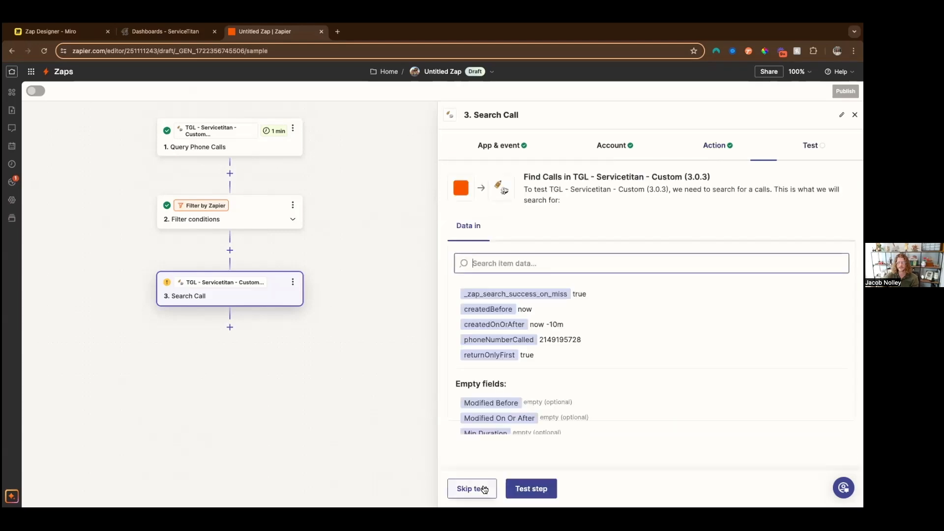
pyautogui.click(531, 488)
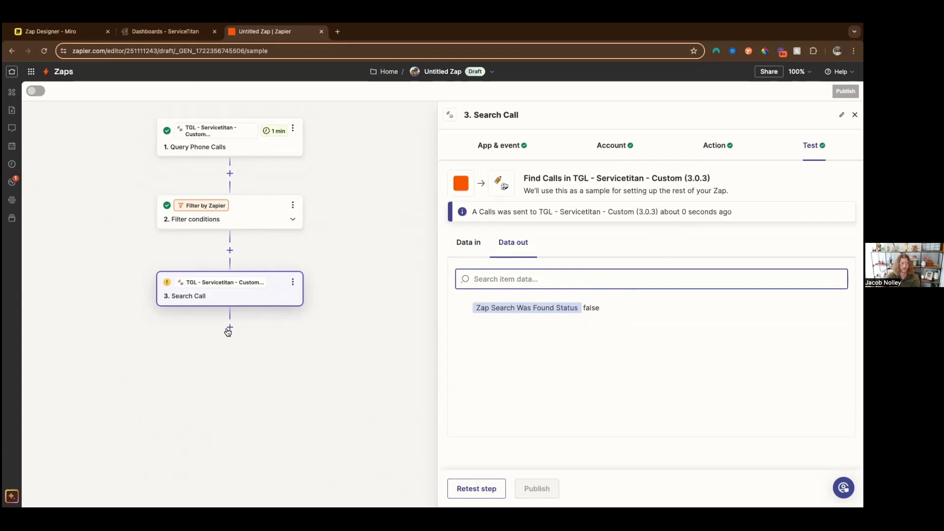
# Add a Filter by Zapier step below Search Call and use its Zap Search Was Found Status as the rule's field
pyautogui.click(230, 327)
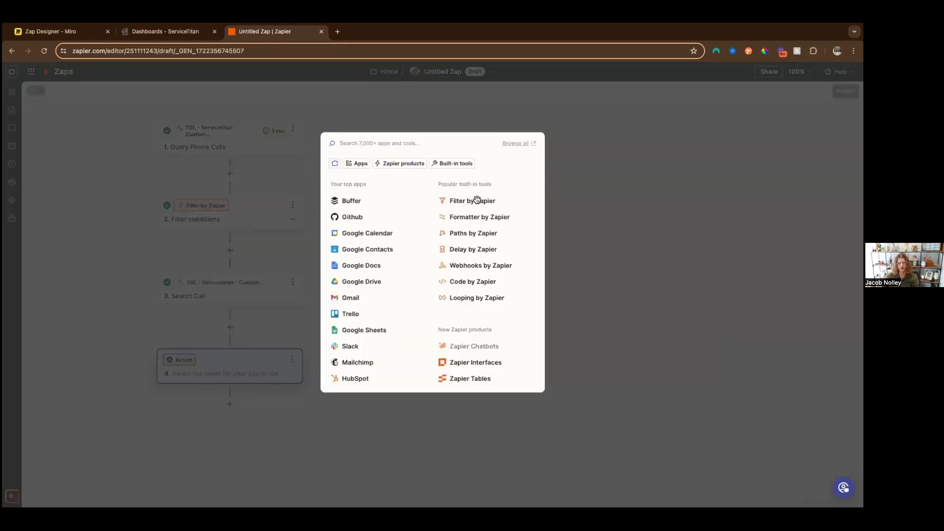
pyautogui.click(473, 201)
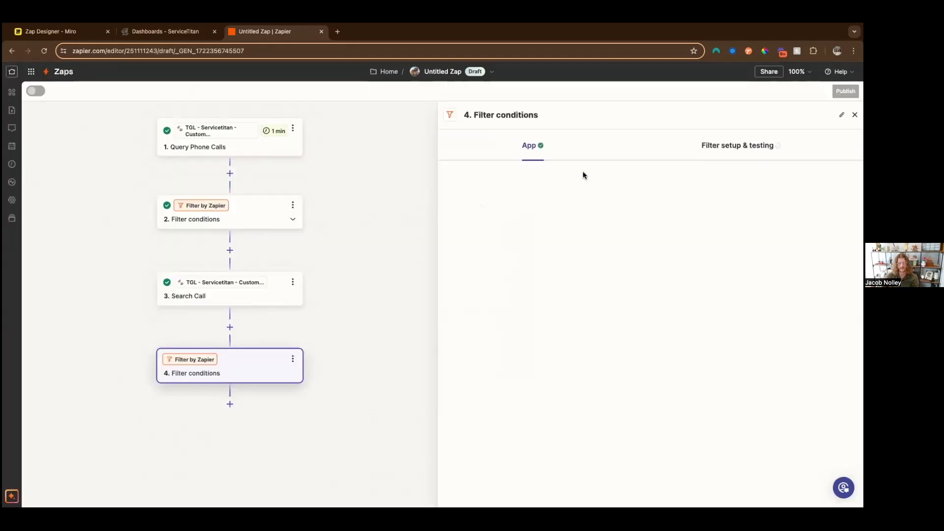
pyautogui.click(493, 193)
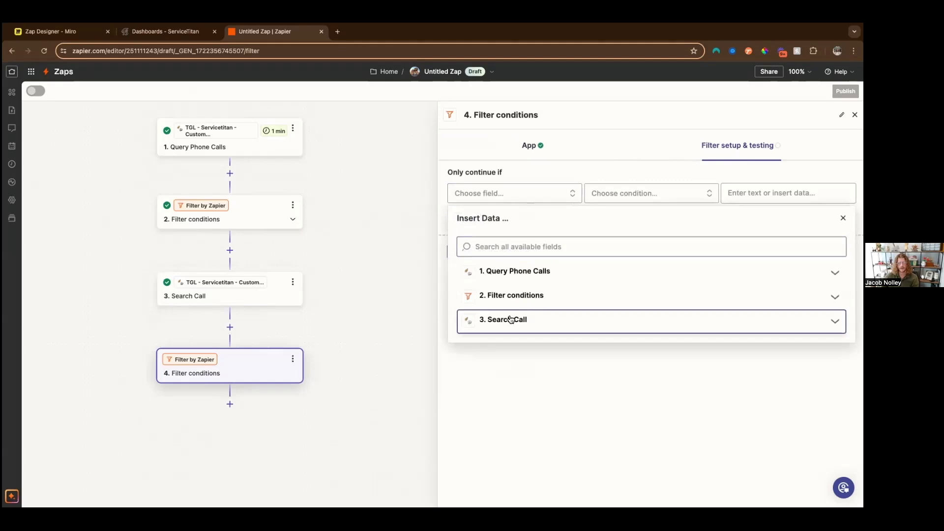
pyautogui.click(513, 320)
pyautogui.click(530, 347)
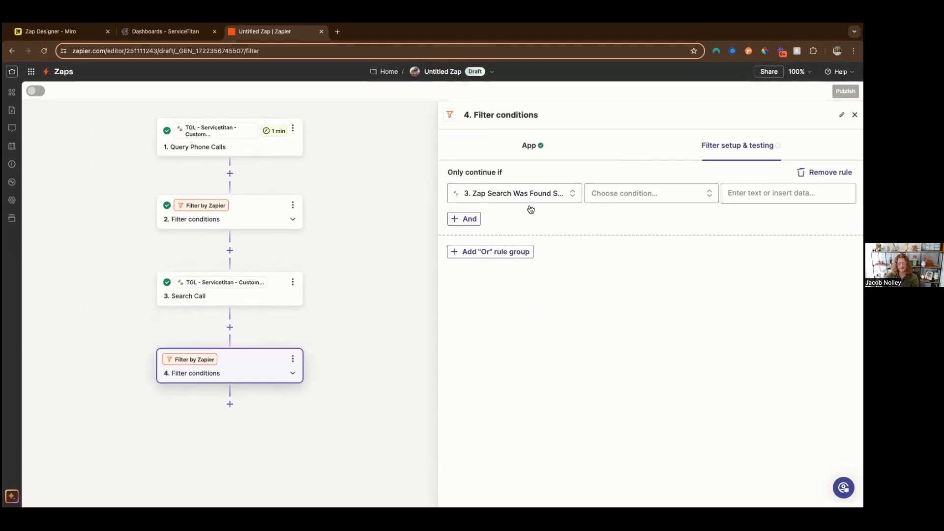
# Complete the filter rule with the condition (Text) Contains and the value "false", and check it against the test record
pyautogui.click(647, 199)
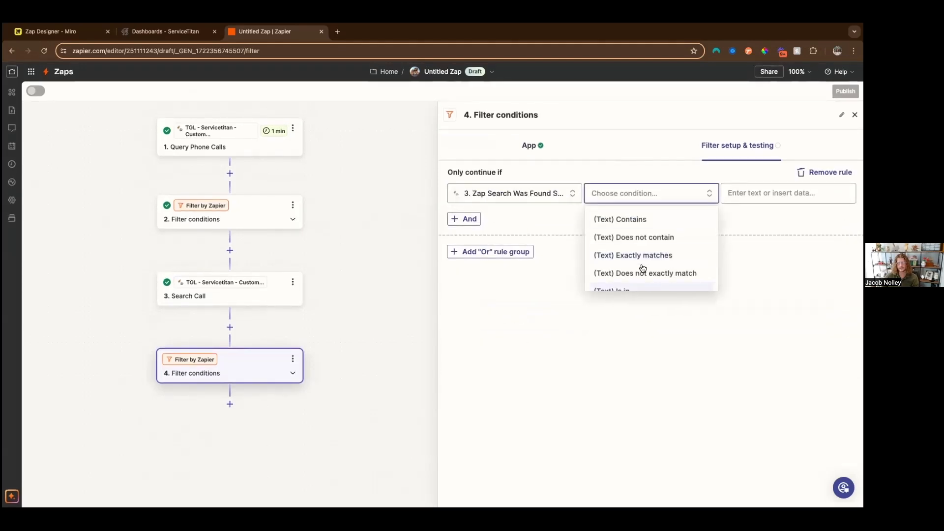
pyautogui.click(628, 224)
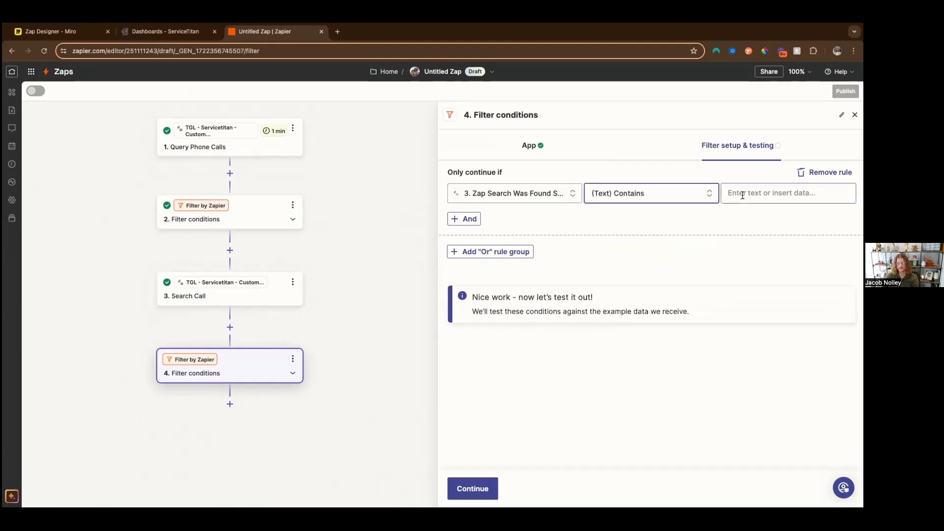
pyautogui.click(743, 194)
pyautogui.write('fra')
pyautogui.write('lse')
pyautogui.click(645, 402)
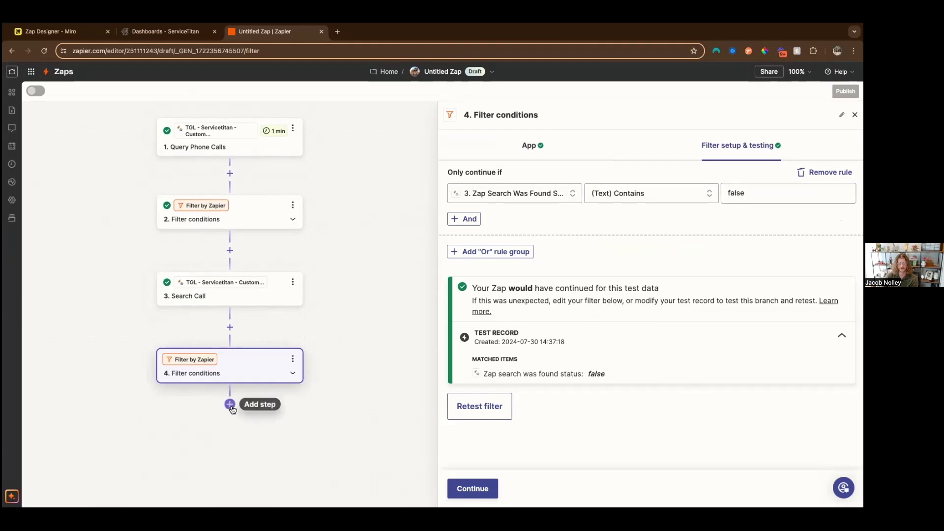
# Add an empty action step below the second filter, leaving its app unselected
pyautogui.click(230, 404)
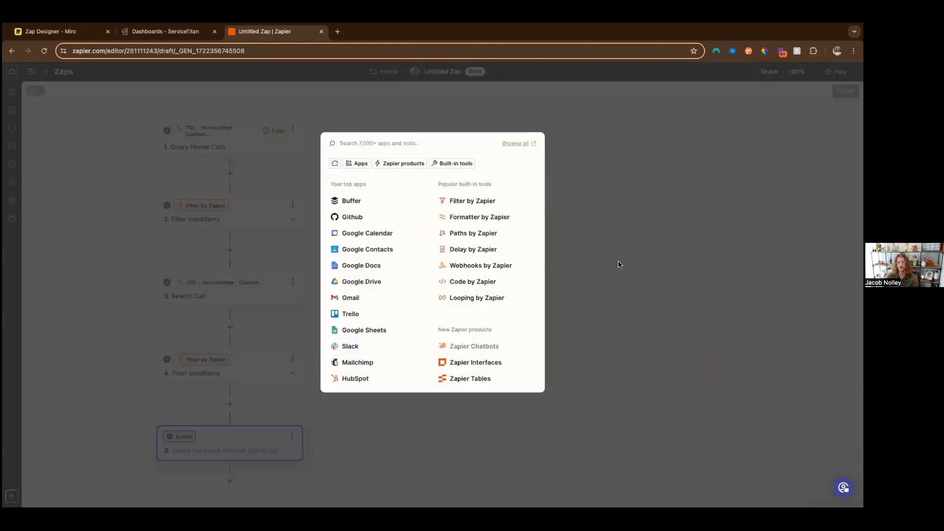
pyautogui.click(618, 264)
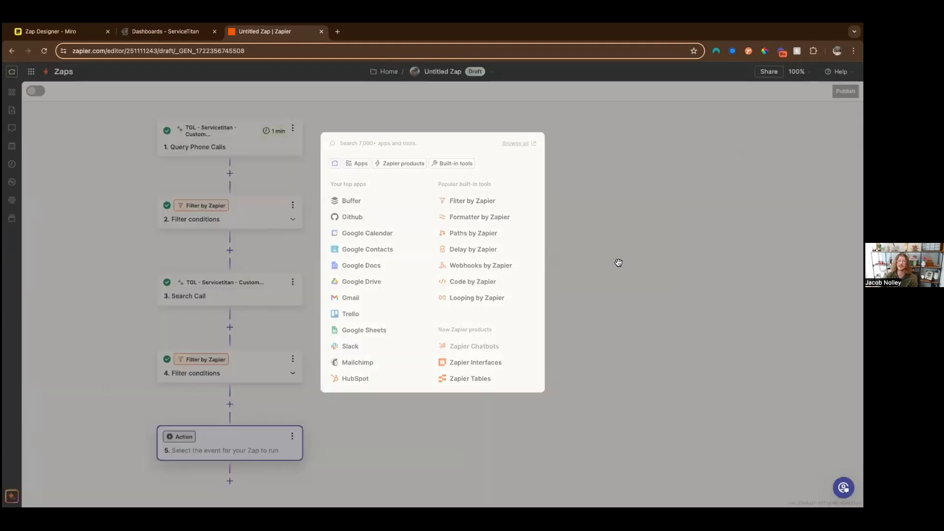